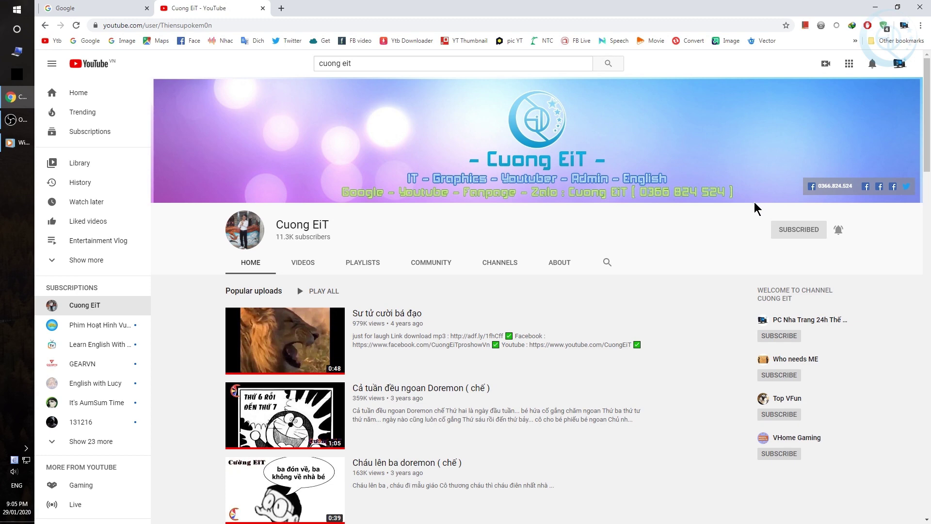
Scroll through the YouTube channel's playlists, then switch to the Google homepage tab.
scroll(685, 270, down, 10)
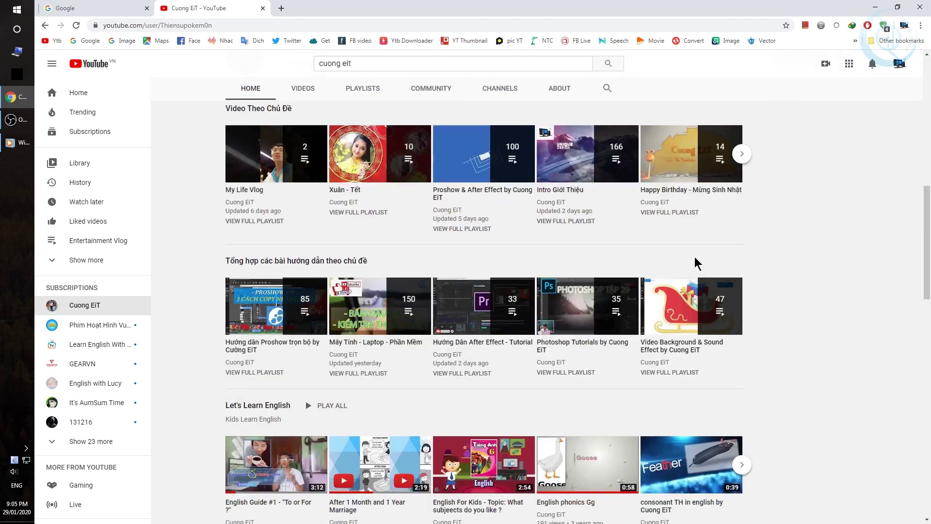
click(124, 8)
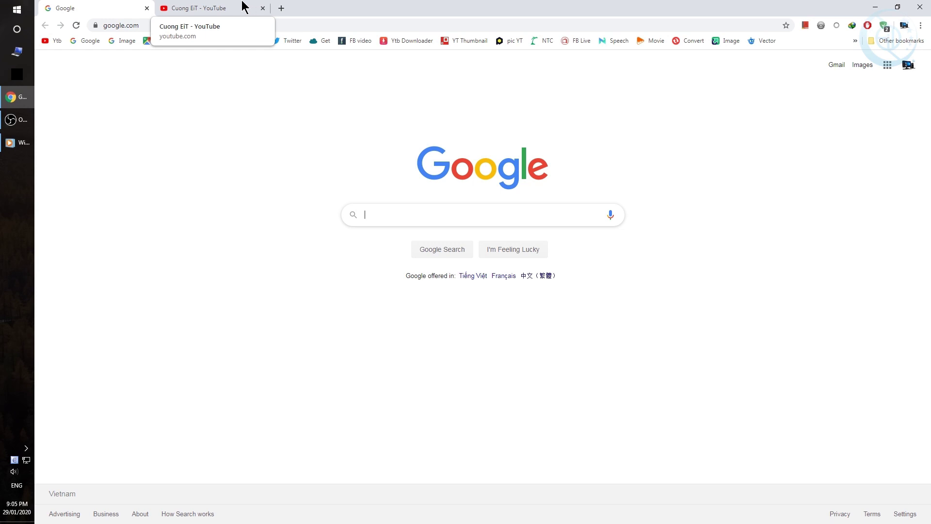
Close the YouTube tab, search Google for 'anydesk', and open the anydesk.com result.
click(262, 8)
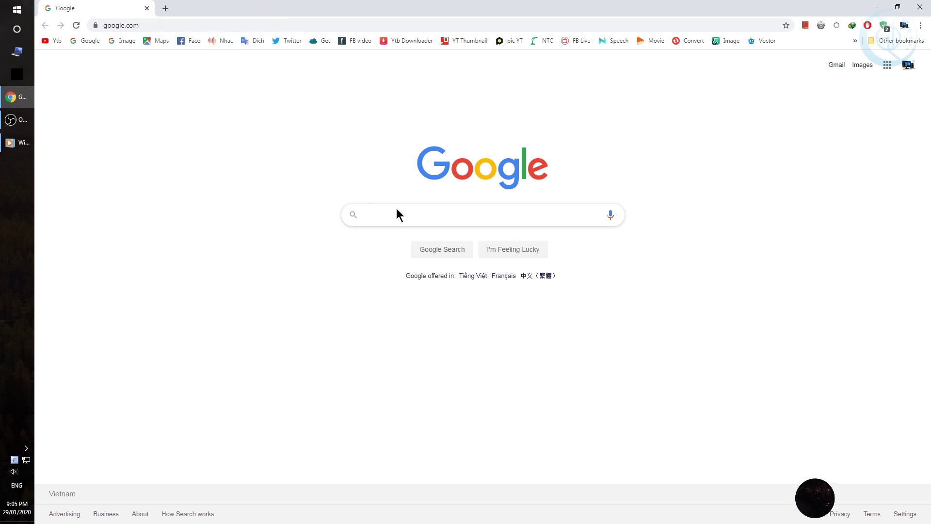
click(423, 212)
text(any)
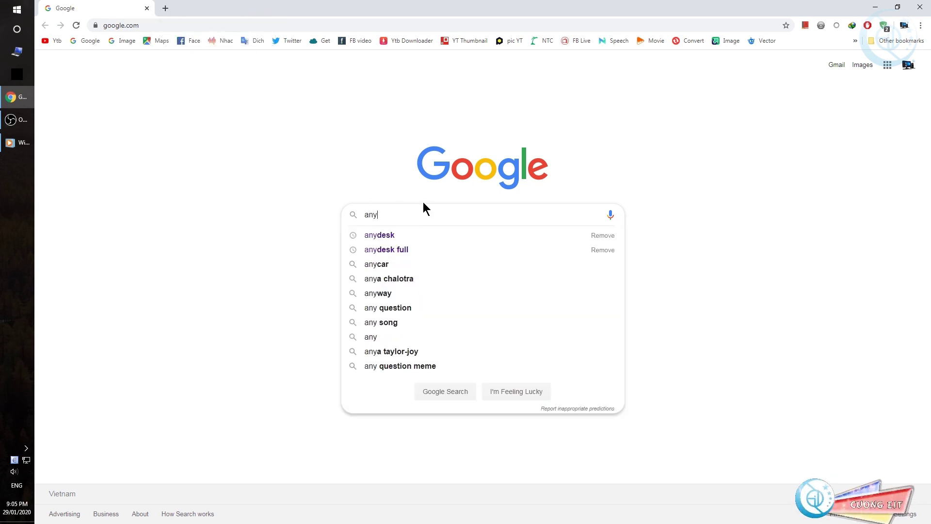
key(Down)
key(Return)
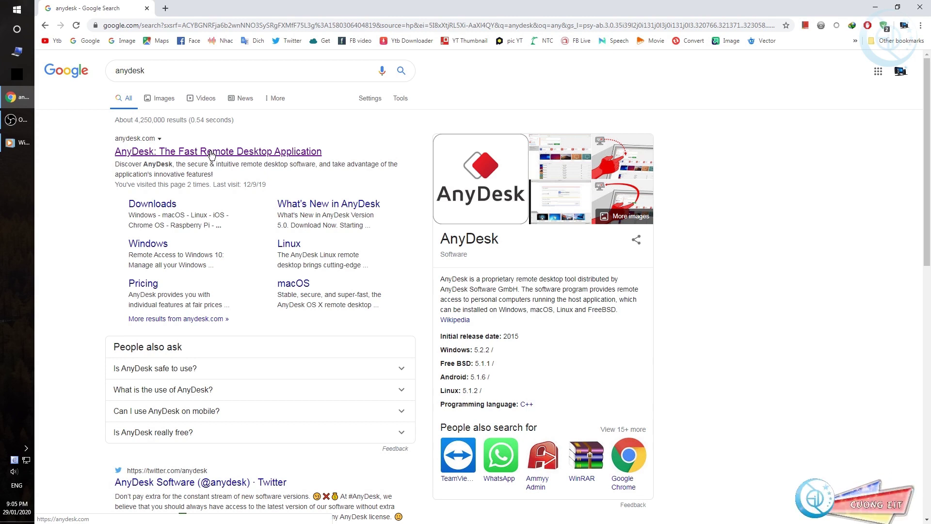
click(212, 154)
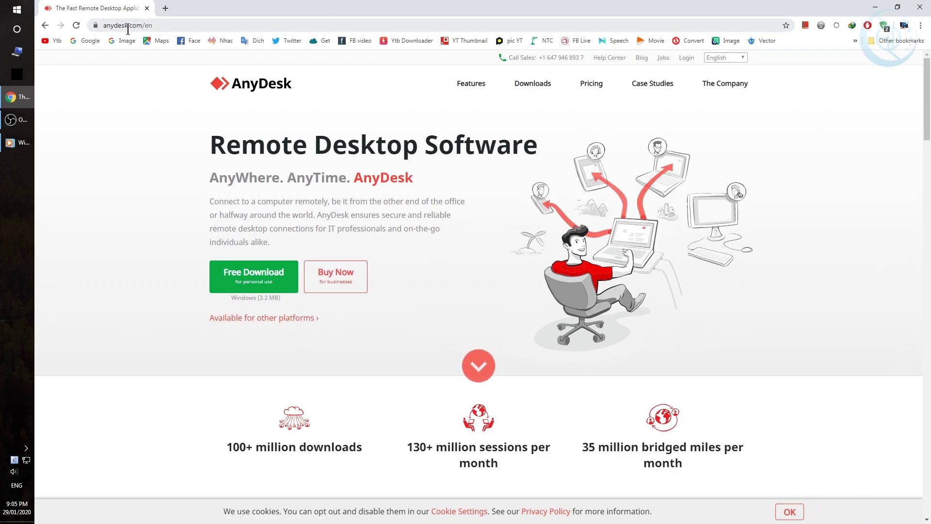
Download the Windows AnyDesk.exe installer to the Desktop, then close Chrome.
click(254, 275)
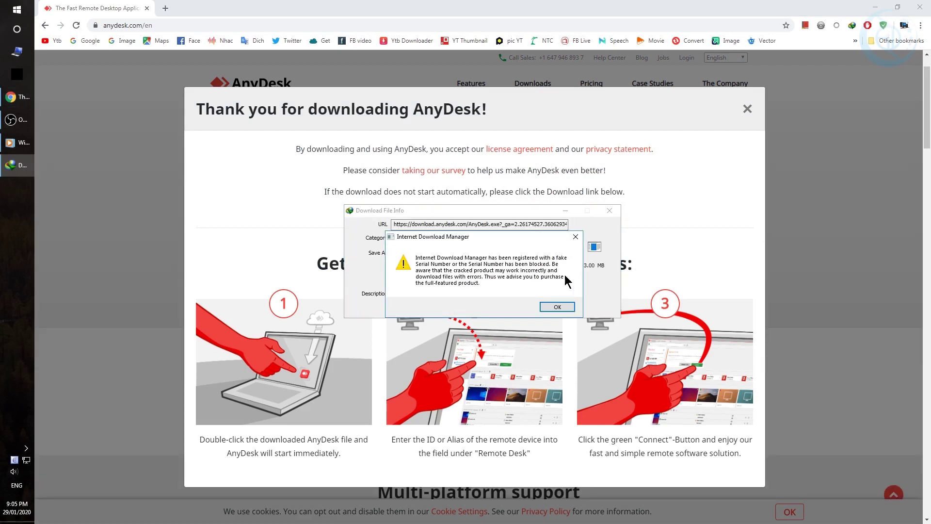
click(559, 305)
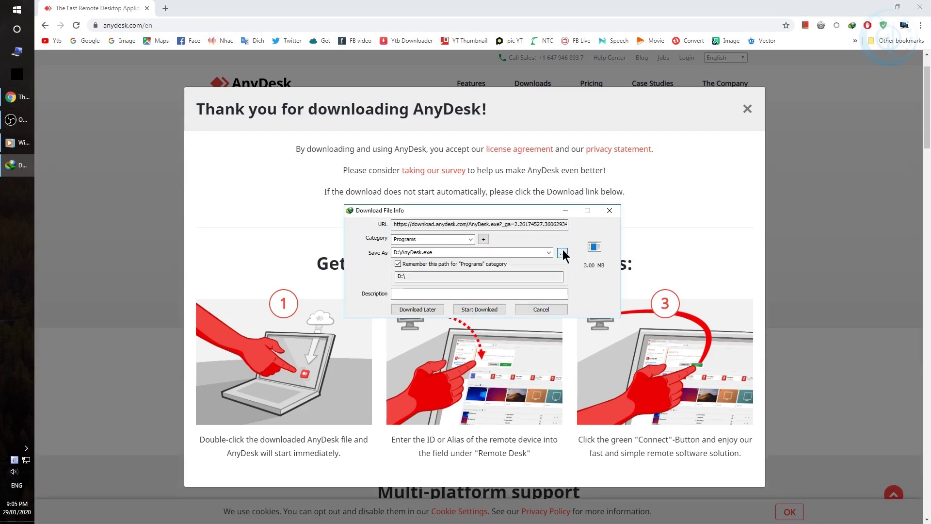
click(562, 252)
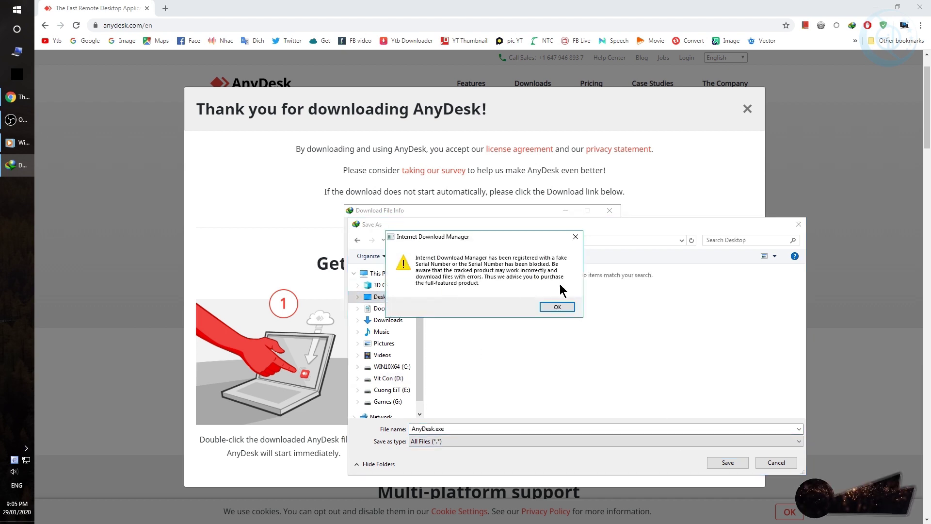
click(558, 307)
click(729, 462)
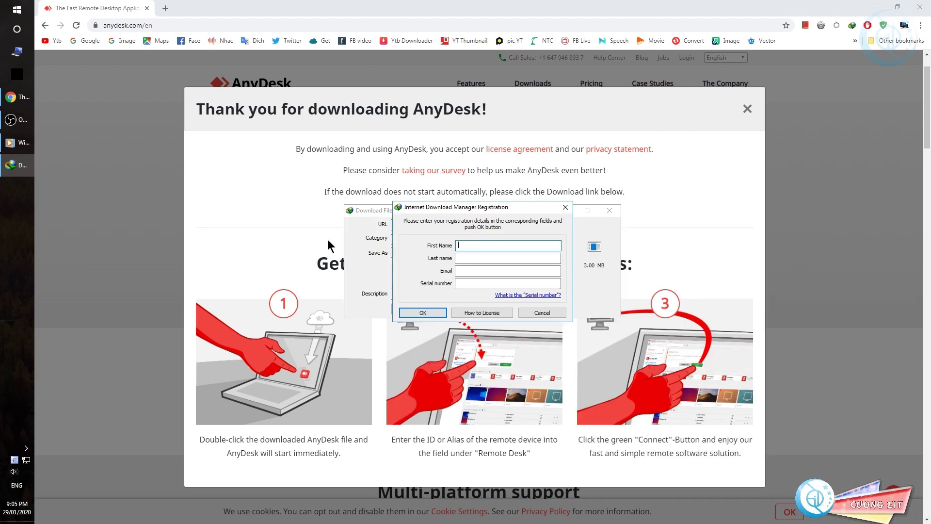
click(536, 313)
click(469, 310)
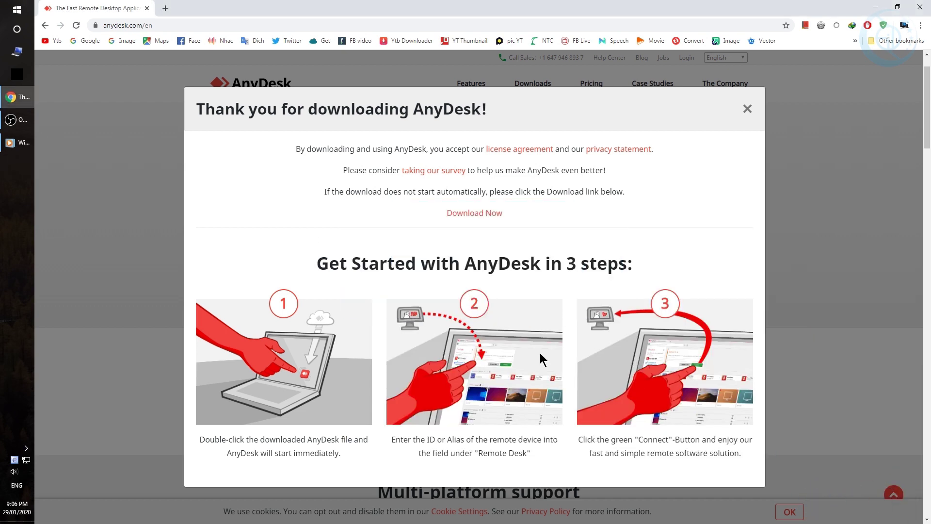
click(920, 6)
Launch the downloaded AnyDesk.exe from the desktop and accept the offer to install it.
drag(185, 312, 199, 312)
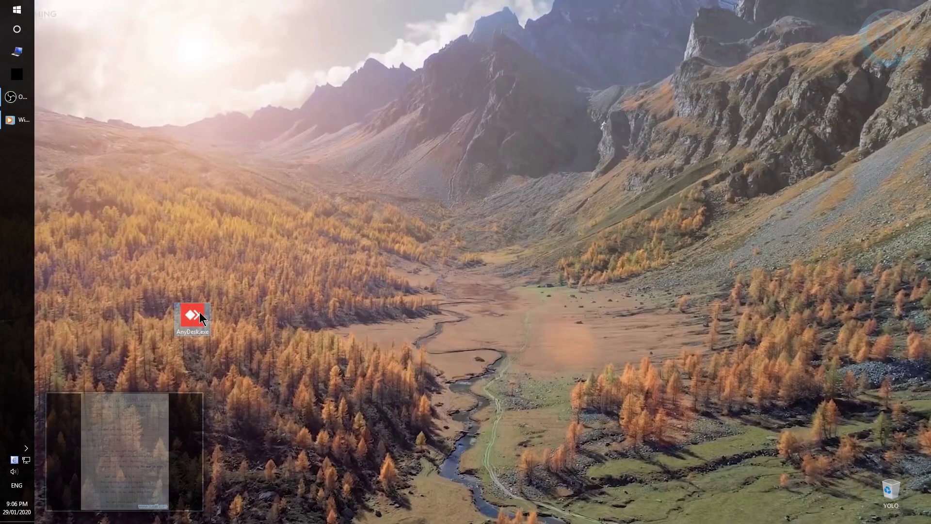
double_click(199, 313)
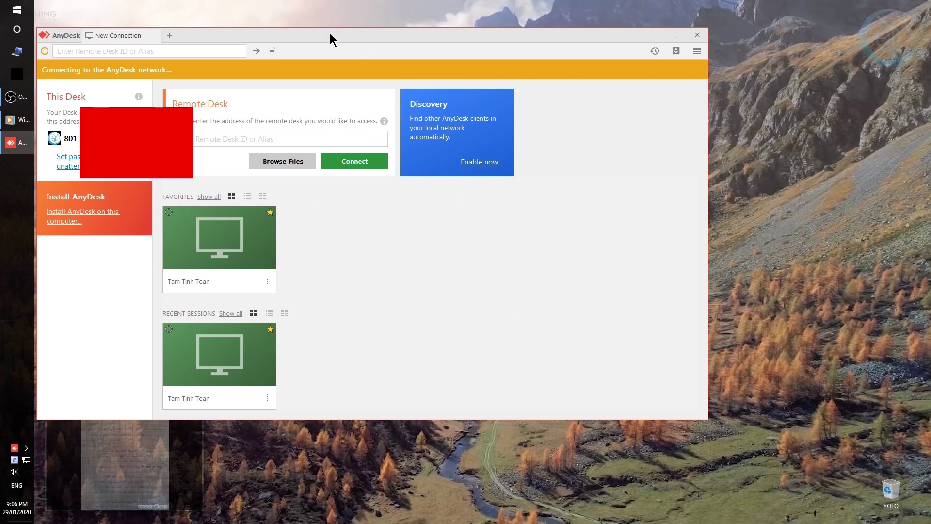
drag(329, 38, 410, 78)
click(783, 76)
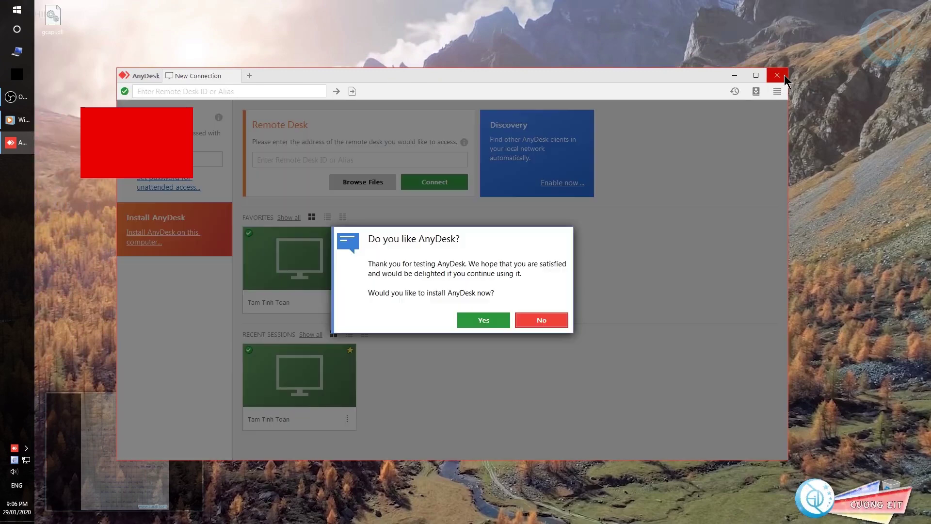
click(492, 324)
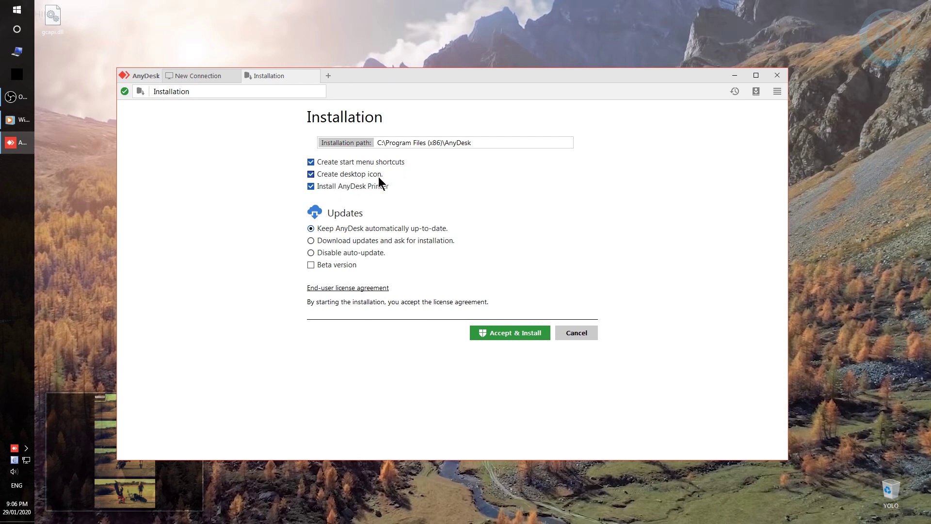
Skip start-menu shortcuts, disable auto-update, and accept the license to install AnyDesk 5.4.
click(352, 162)
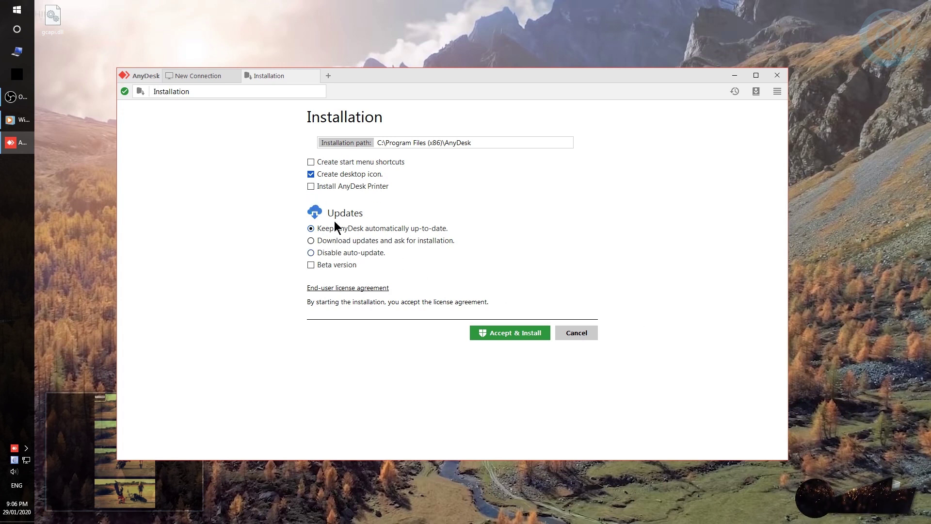
click(342, 253)
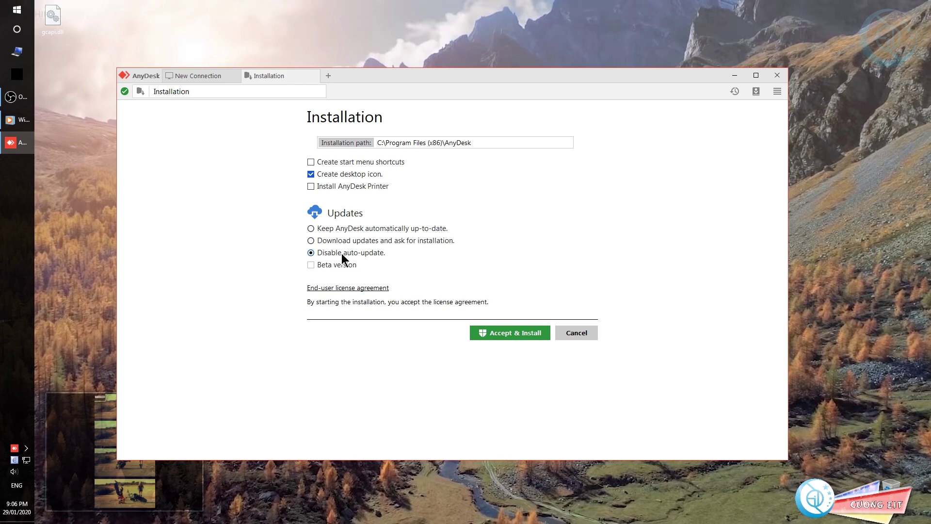
click(499, 332)
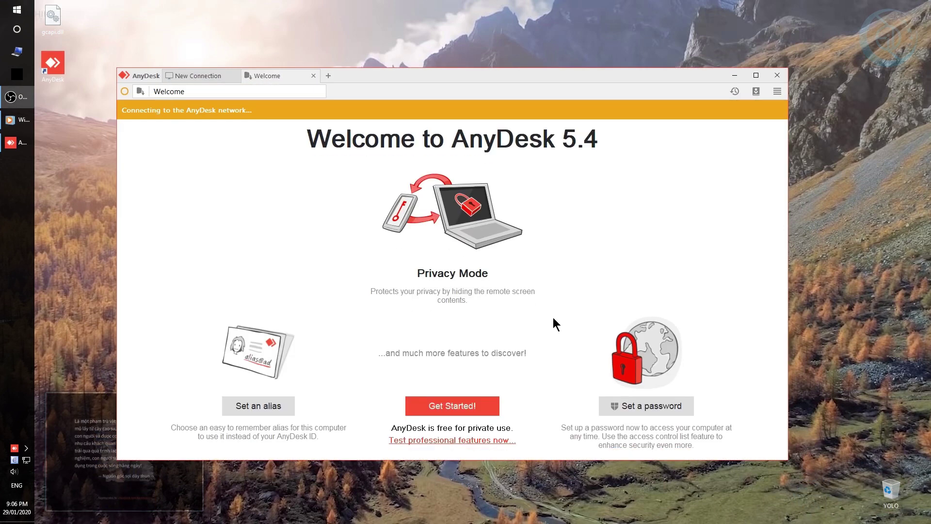
Close the Welcome tab, then maximize and restore the AnyDesk window.
middle_click(293, 80)
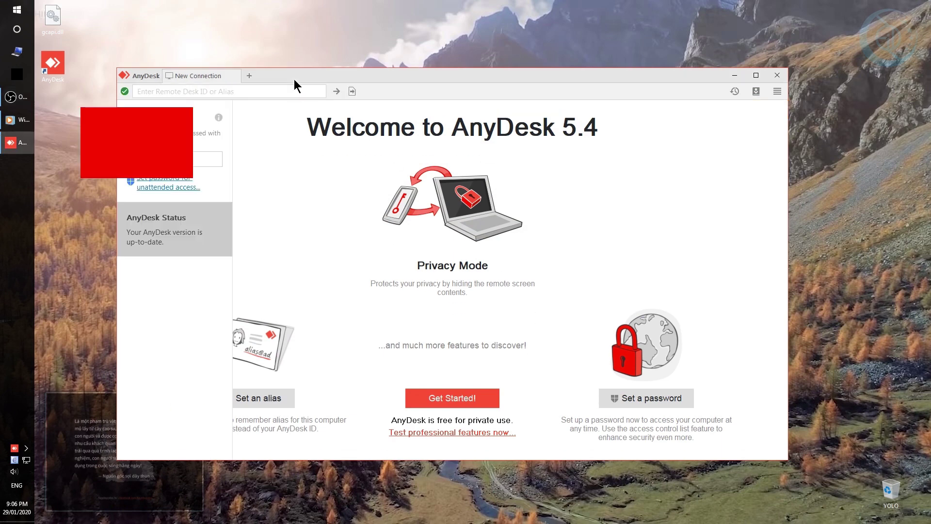
double_click(421, 73)
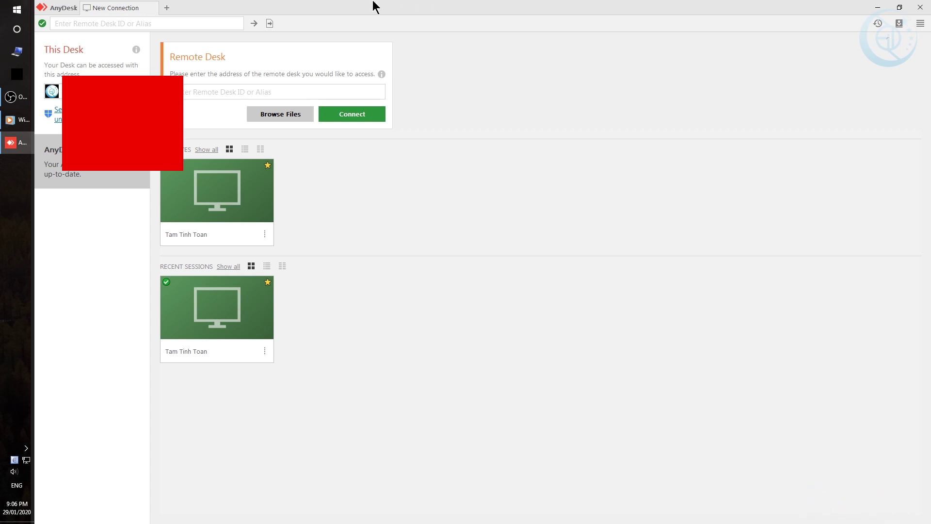
drag(376, 7, 434, 79)
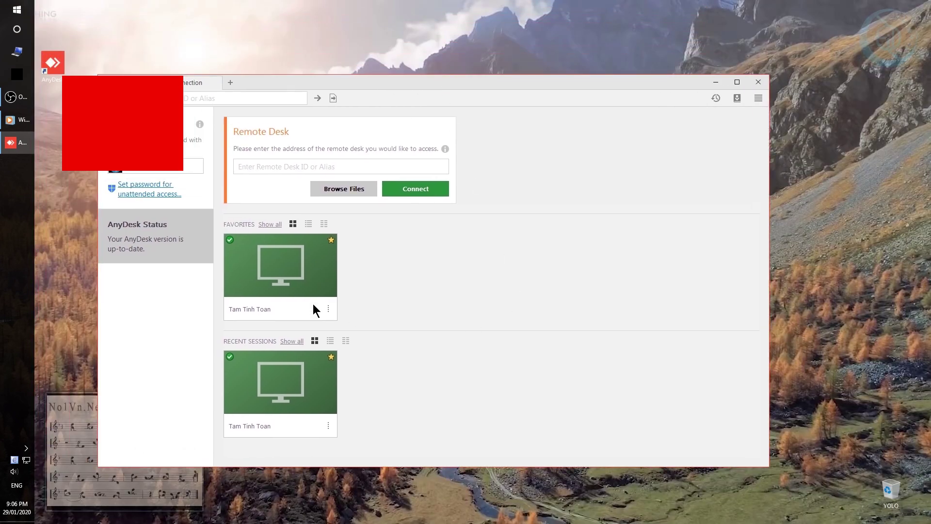
Open the Security page of Global Settings for unattended access, cancelling a first password attempt.
click(157, 189)
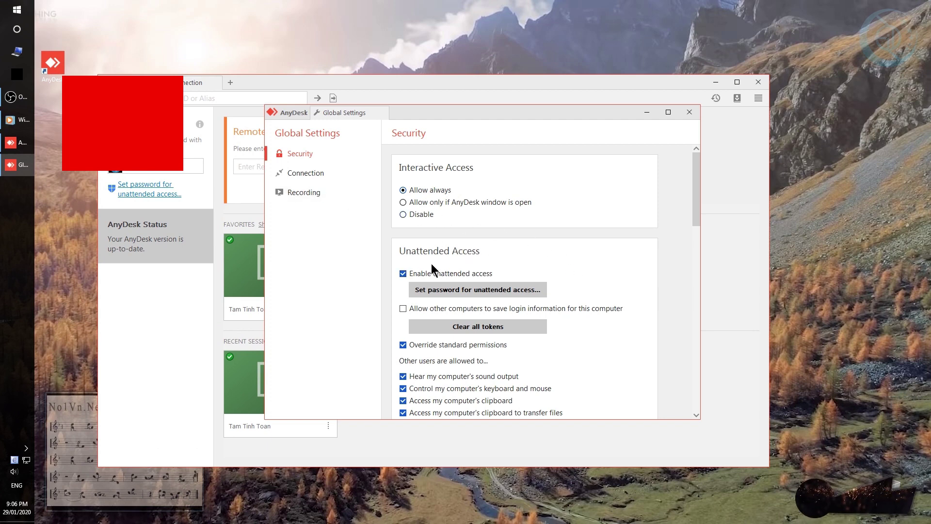
click(418, 273)
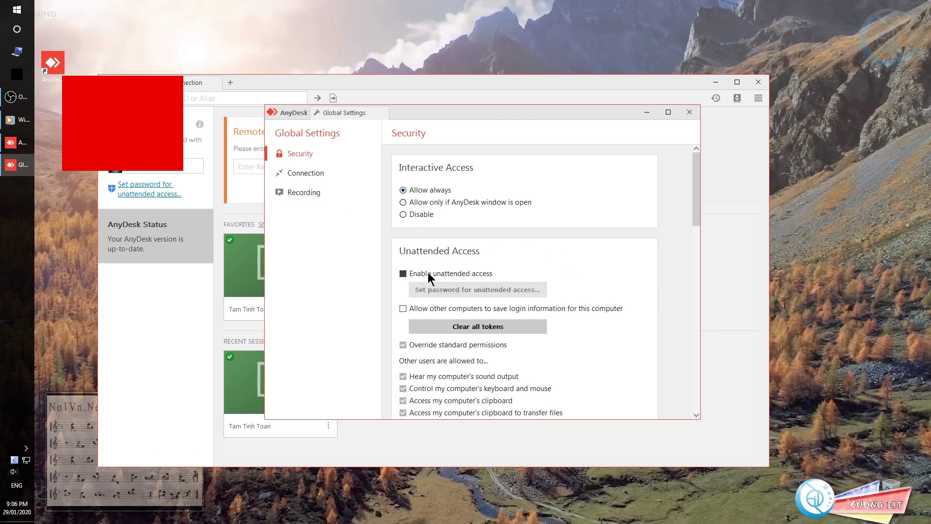
click(428, 272)
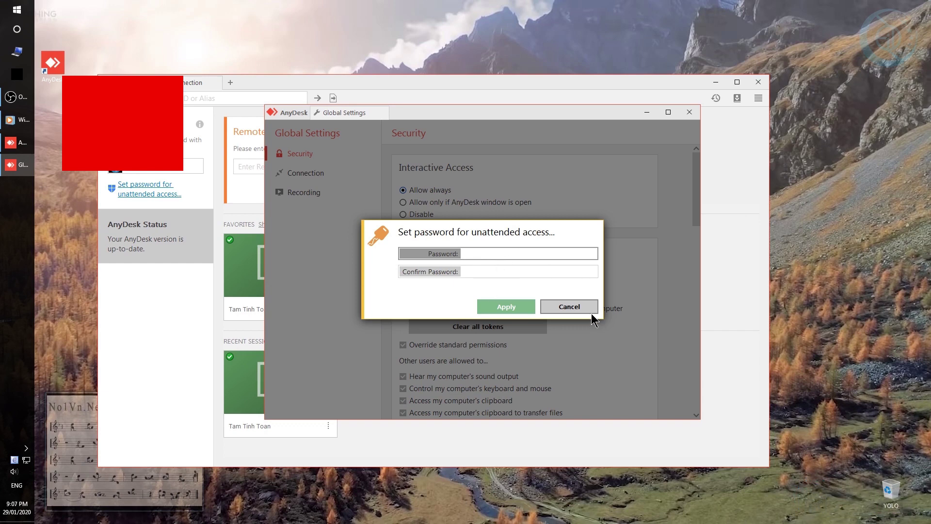
click(592, 309)
click(694, 113)
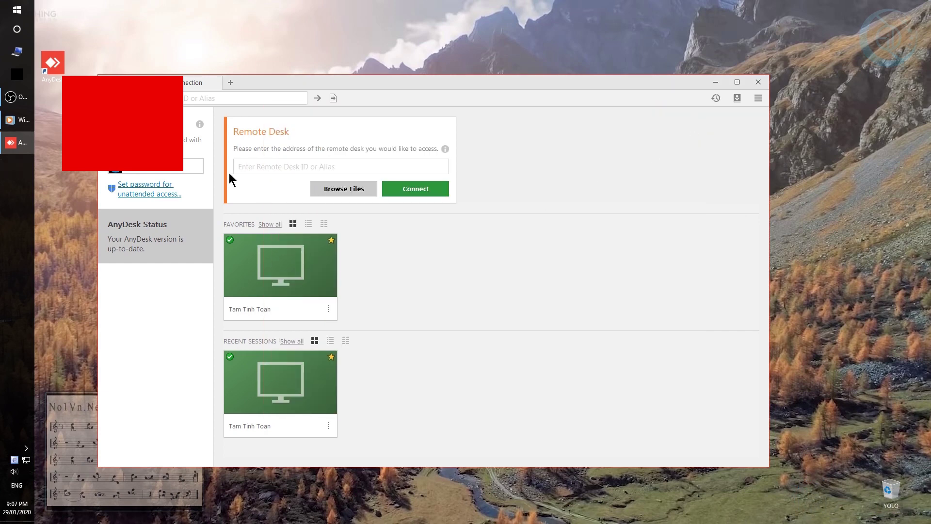
click(162, 190)
scroll(499, 248, down, 3)
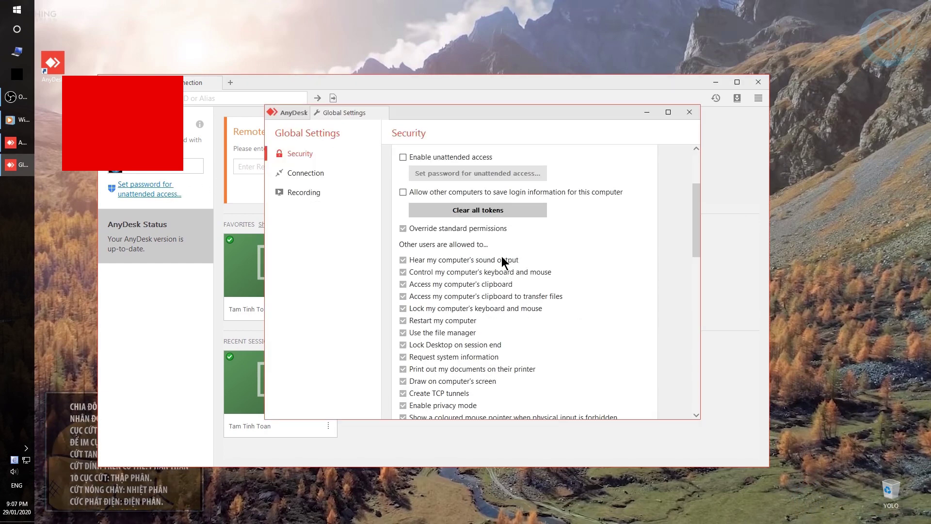
scroll(485, 237, up, 3)
Enable unattended access, enter and confirm its password, and apply it.
click(433, 276)
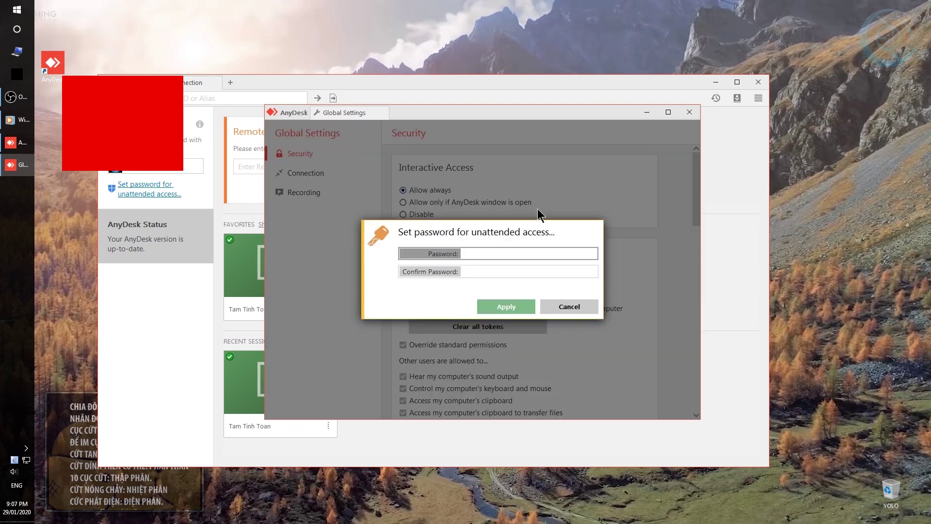
text(1234)
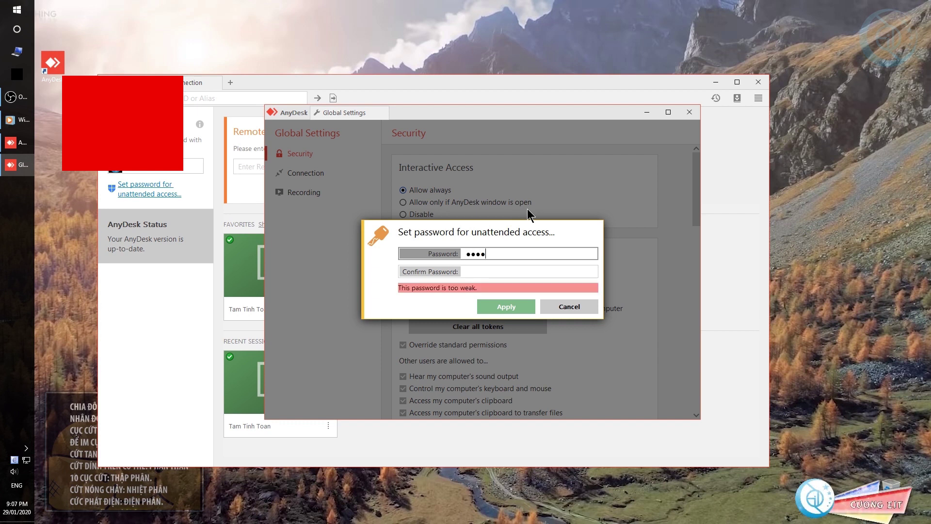
text(5678)
click(518, 269)
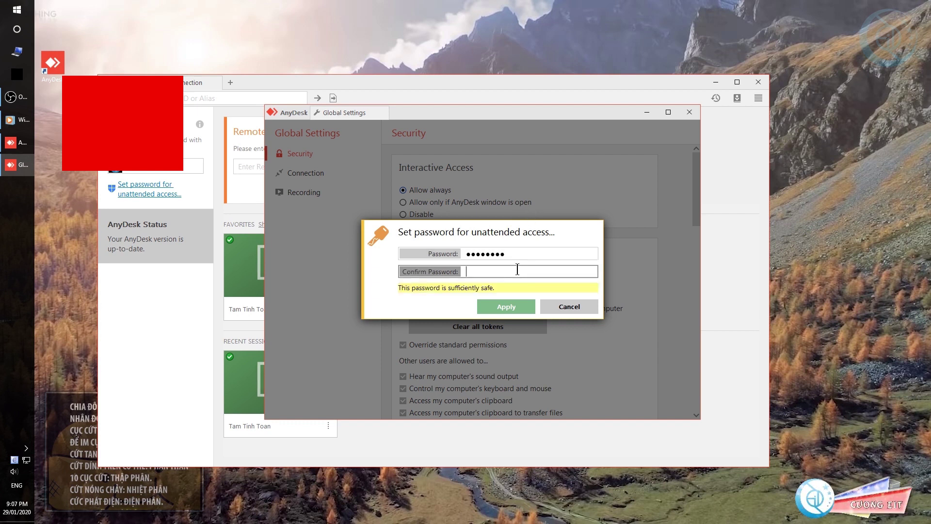
text(123456)
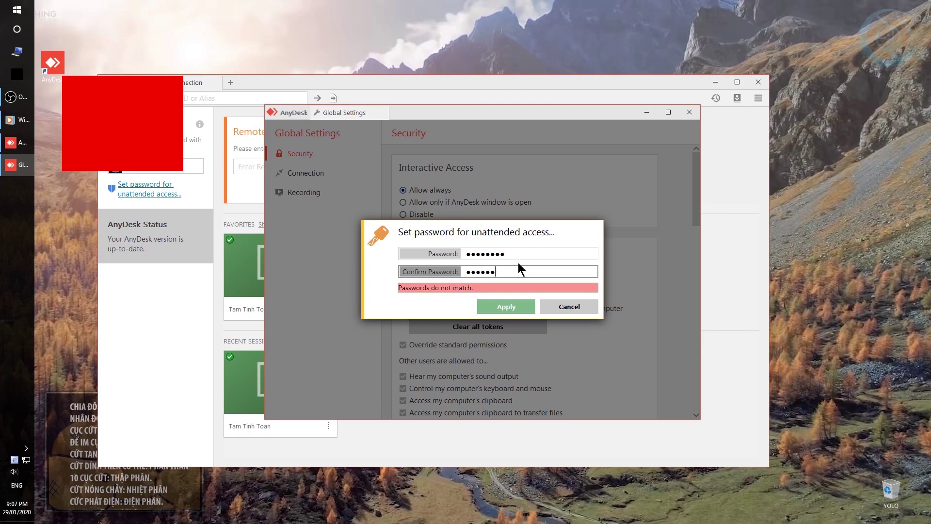
text(78)
click(514, 307)
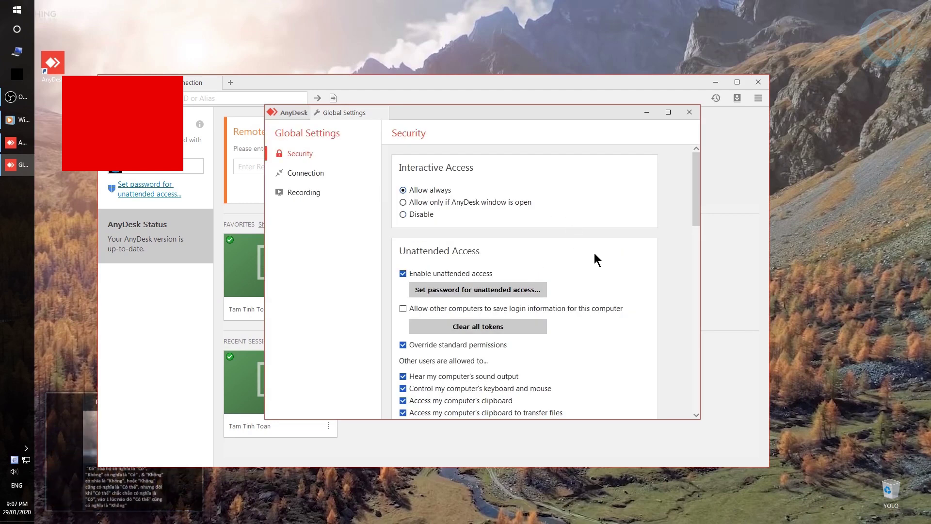
scroll(594, 255, down, 5)
scroll(589, 278, up, 6)
Maximize and restore Global Settings, look over Connection and Security, then close the window.
click(668, 112)
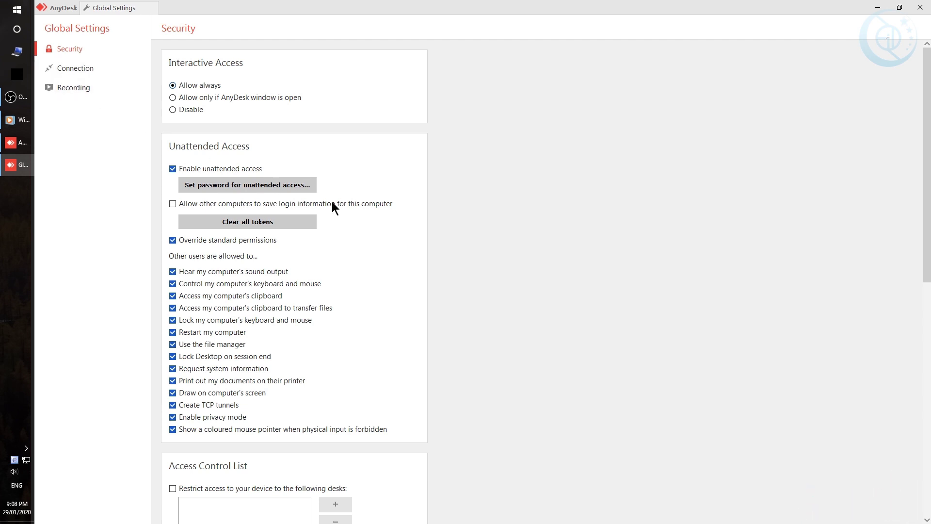
scroll(585, 318, down, 10)
scroll(582, 318, up, 3)
scroll(578, 318, up, 7)
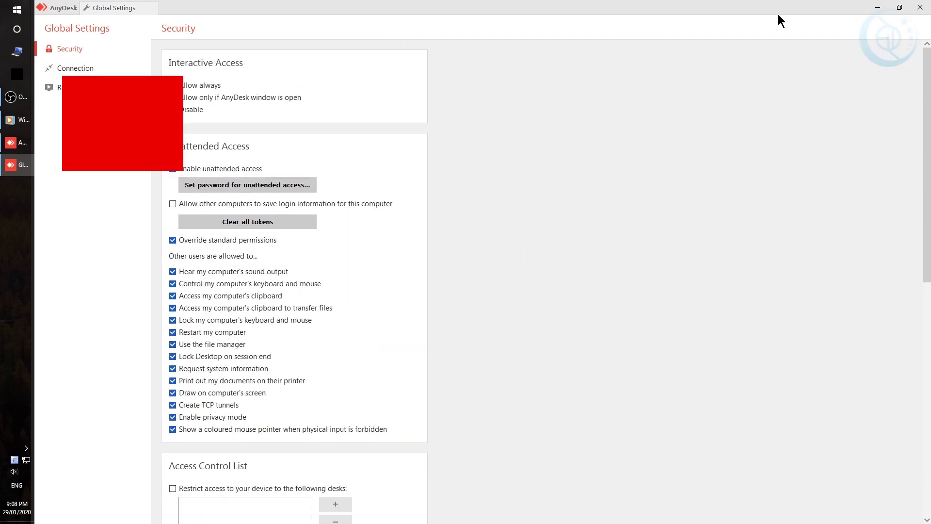
drag(778, 14, 589, 133)
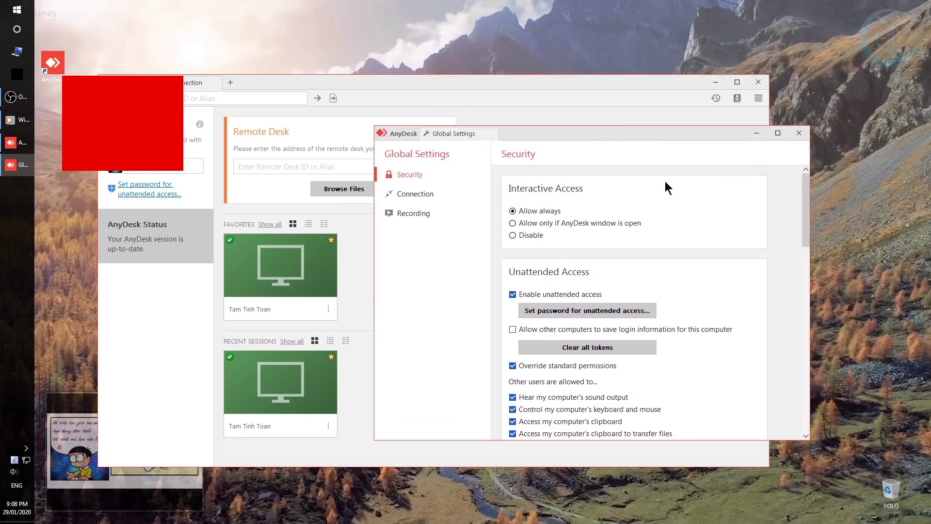
click(420, 193)
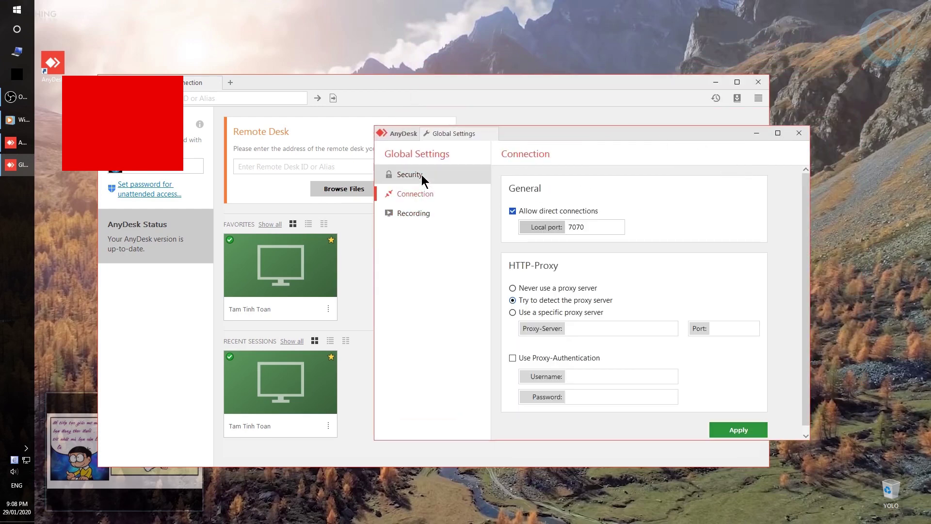
click(421, 175)
click(799, 133)
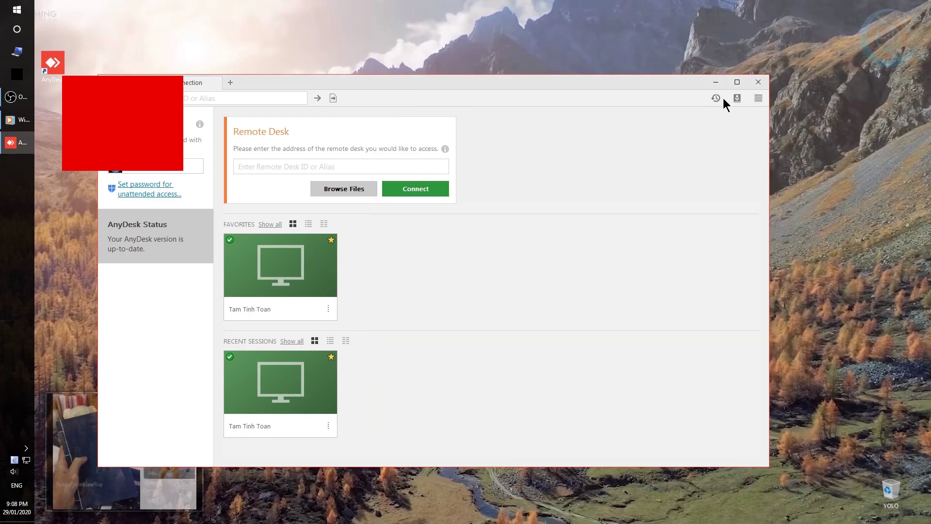
click(759, 98)
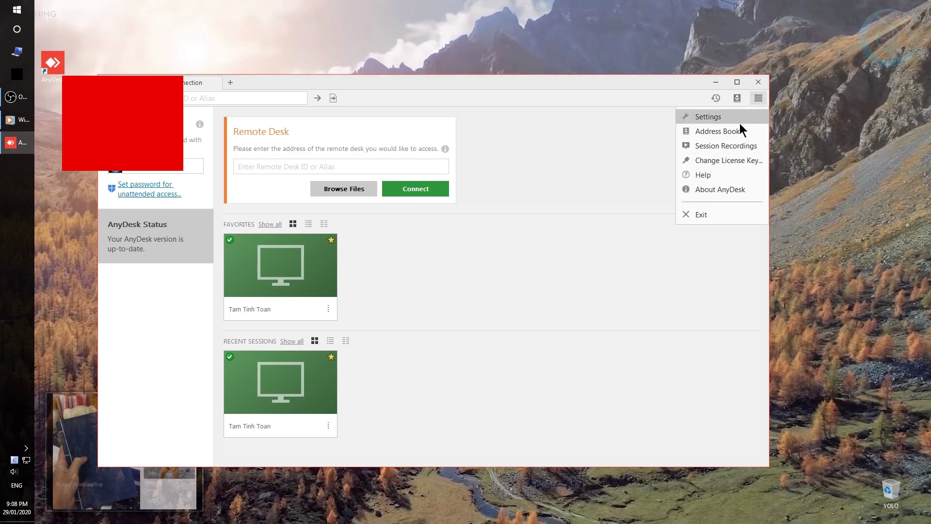
Open AnyDesk Settings and browse the Security, Privacy, Audio and Display pages.
click(740, 121)
click(156, 164)
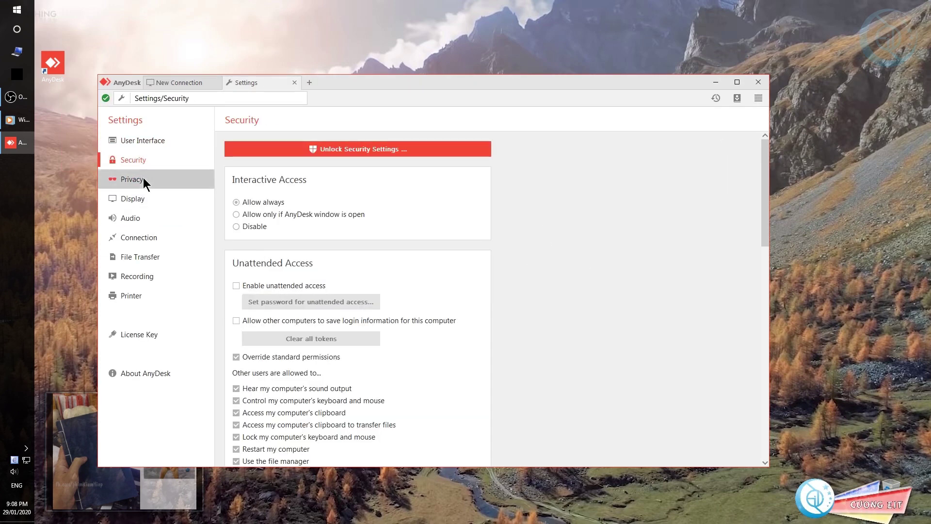
click(144, 179)
click(149, 210)
click(151, 184)
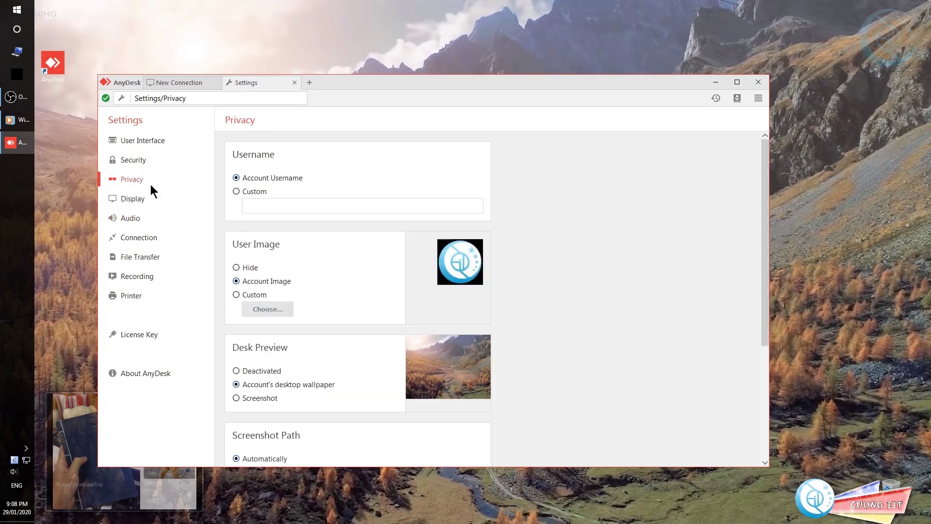
click(151, 200)
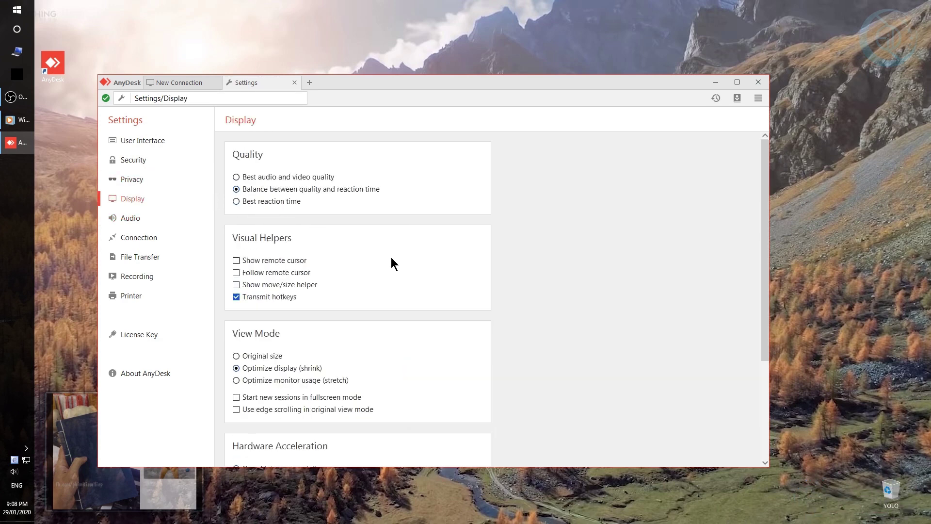
scroll(393, 258, down, 3)
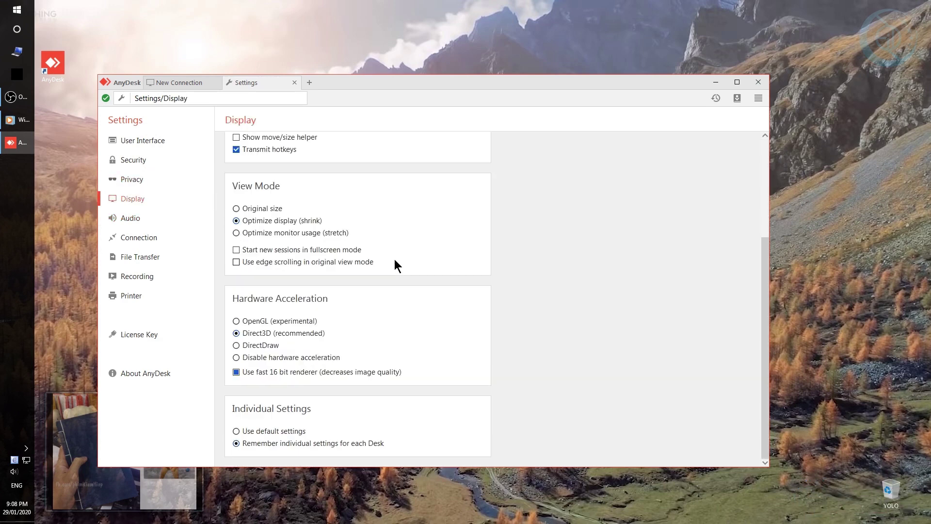
Set both audio Transmission and Output to Disable on the Audio page.
click(134, 217)
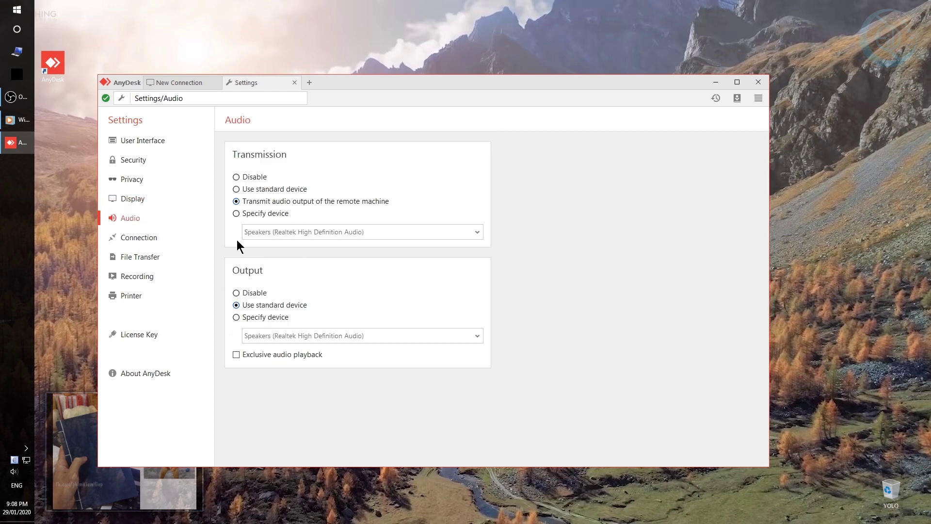
click(254, 179)
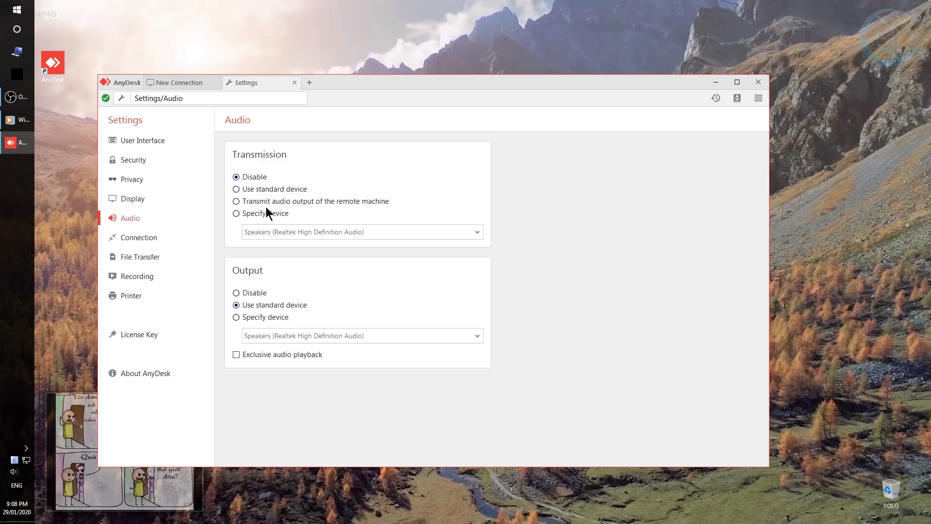
click(260, 294)
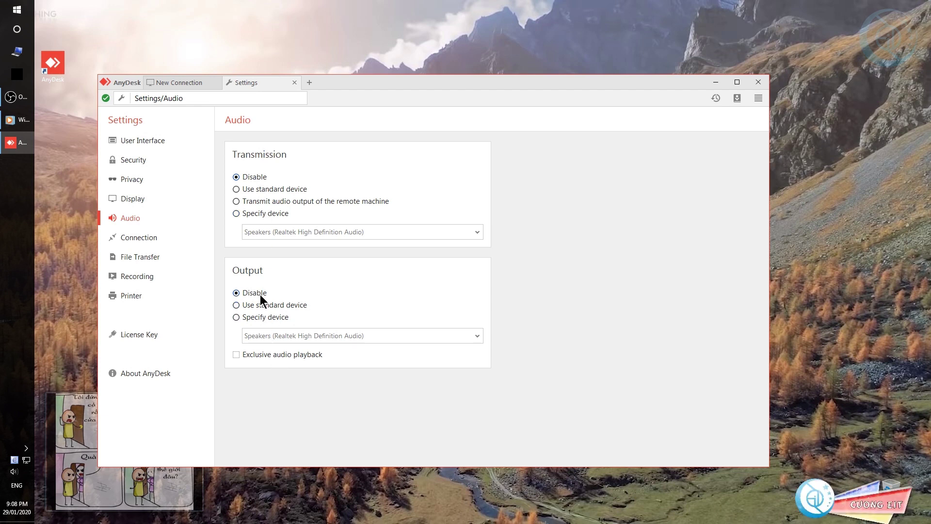
click(161, 240)
click(161, 195)
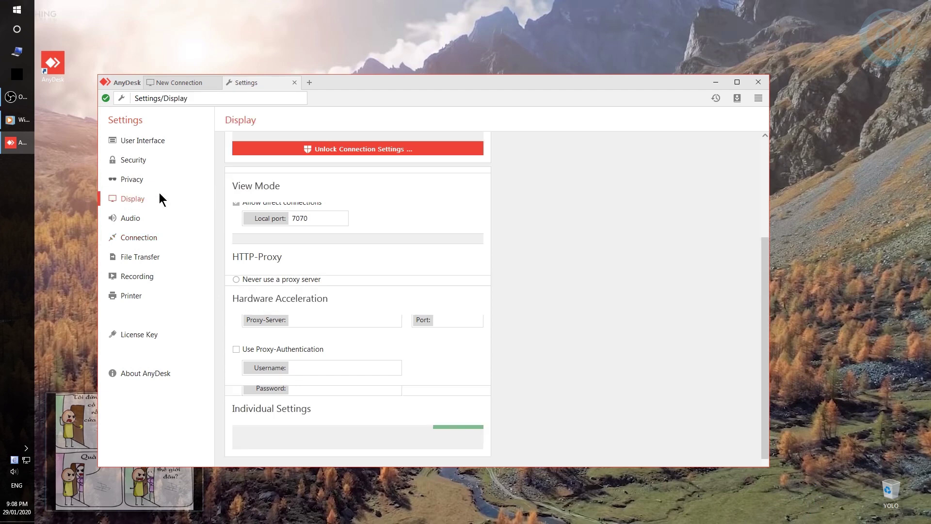
On the Privacy page, hide the user image, keep the wallpaper desk preview, and disable the chat log.
click(145, 183)
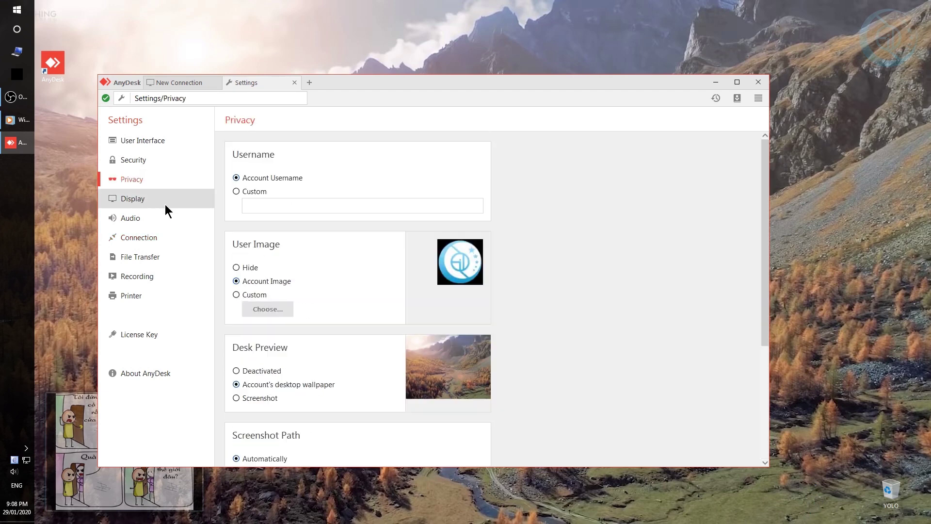
click(248, 269)
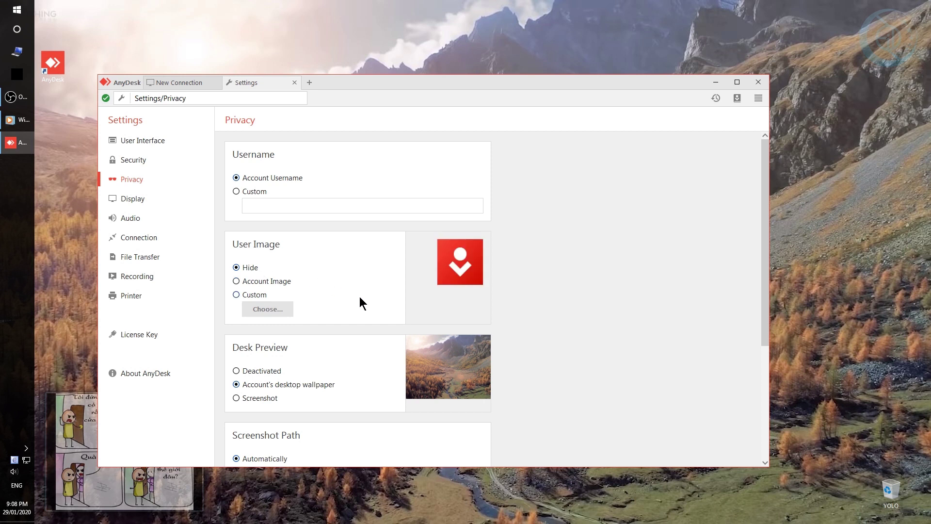
click(264, 371)
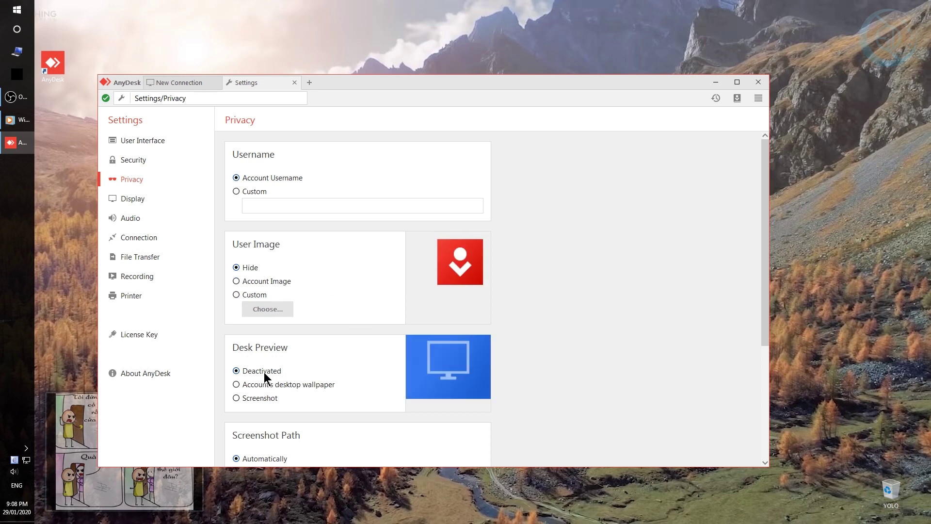
scroll(367, 356, down, 2)
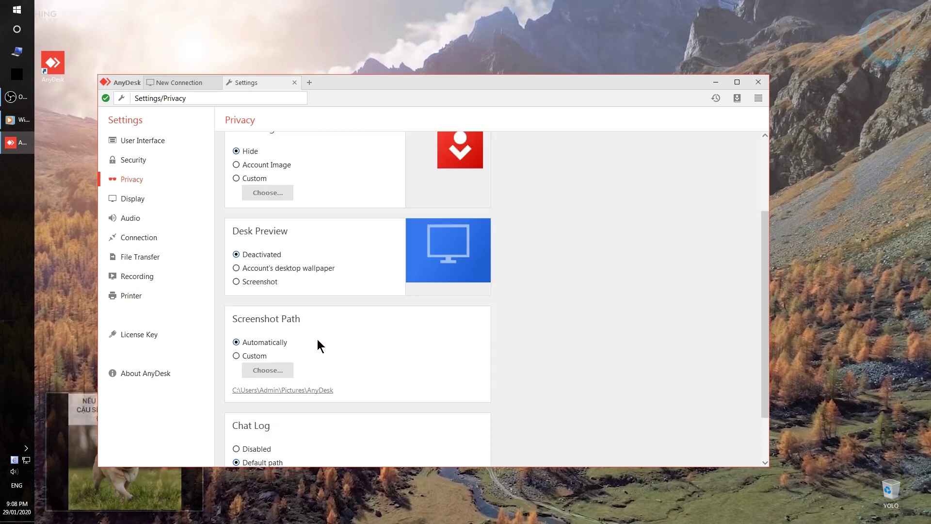
click(264, 269)
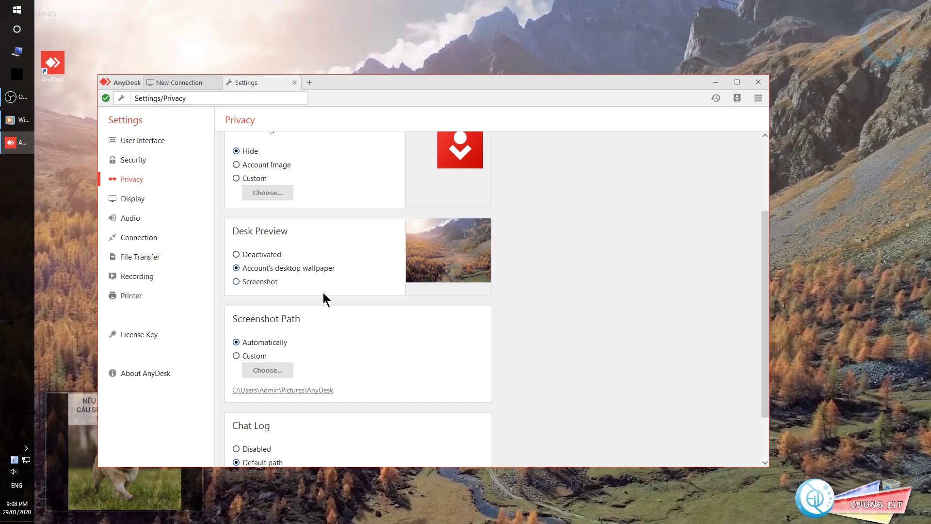
scroll(421, 352, down, 1)
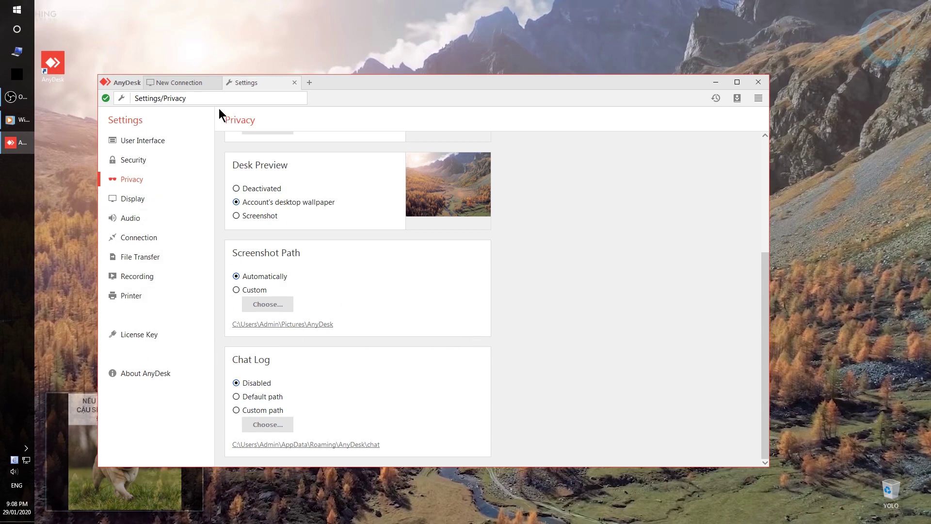
Close the Settings tab, then start and cancel a session with the saved favorite desk.
middle_click(271, 82)
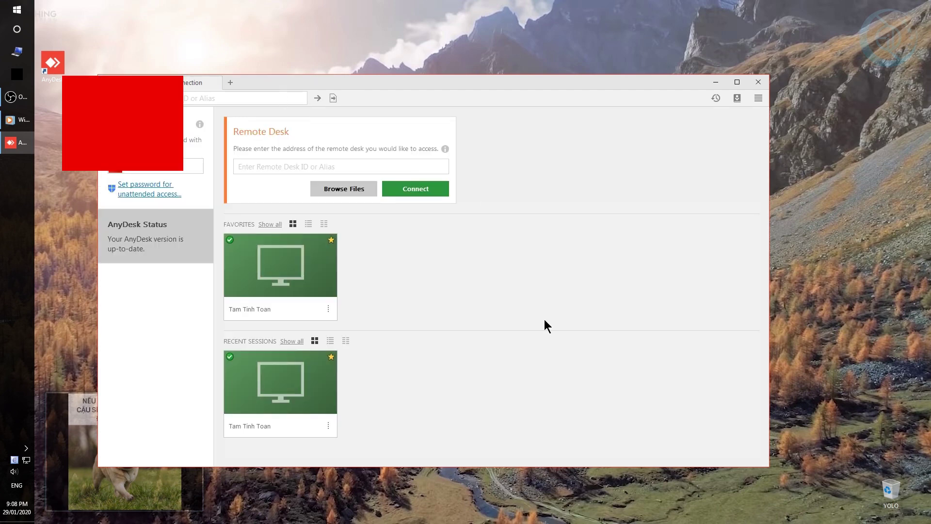
click(298, 266)
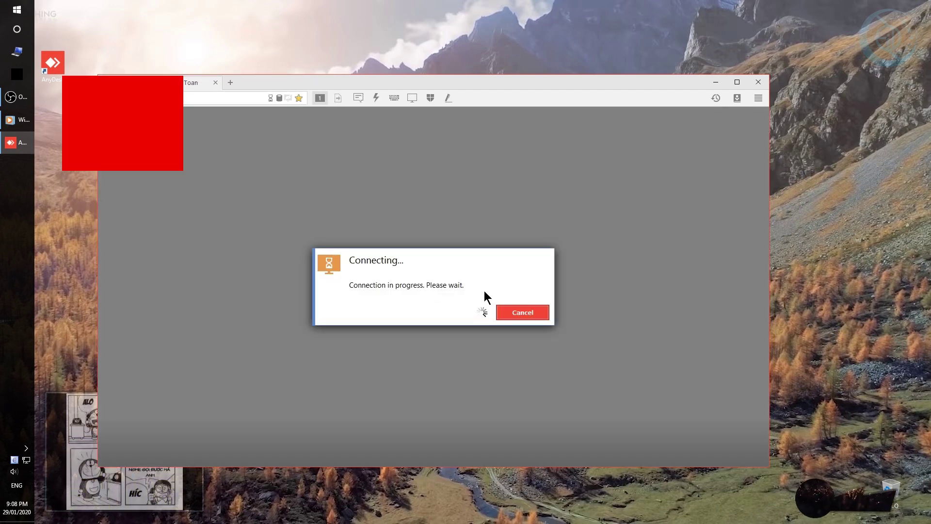
click(523, 313)
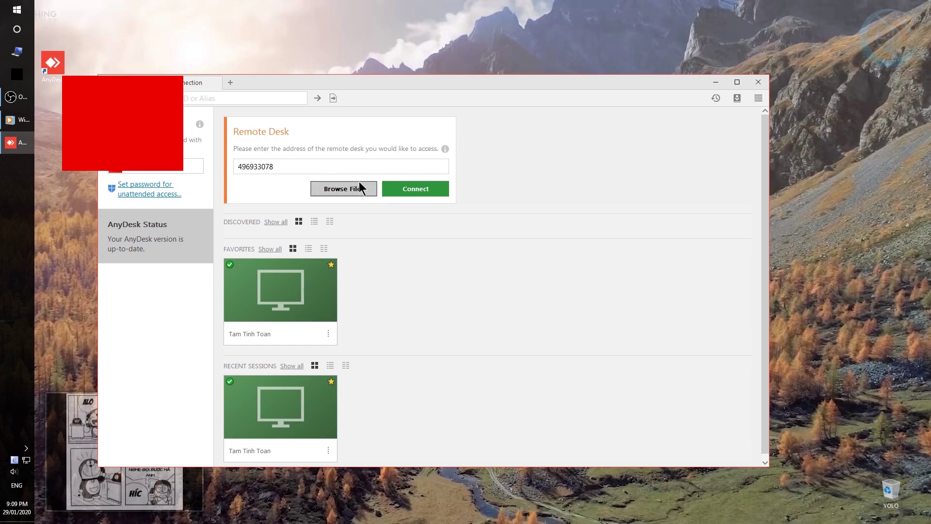
Finish typing the remote desk address and connect to the suggested saved computer.
click(305, 170)
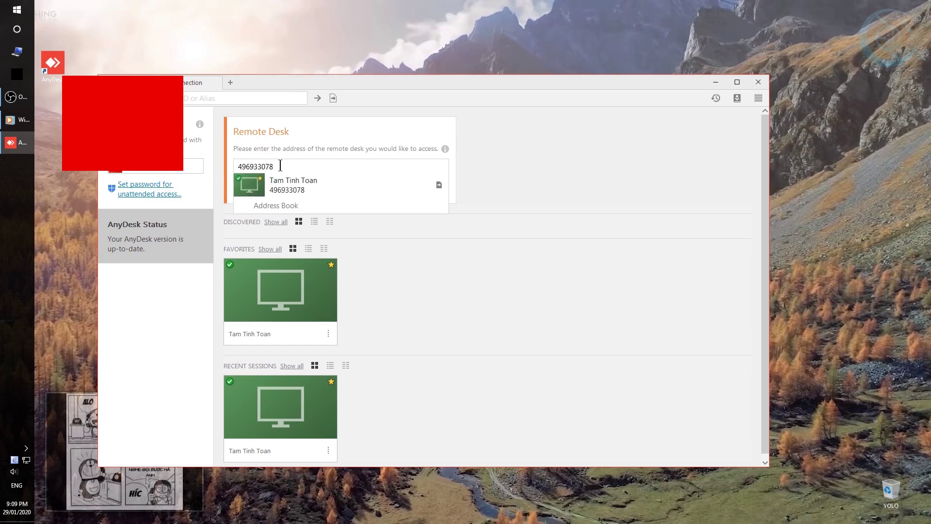
click(200, 159)
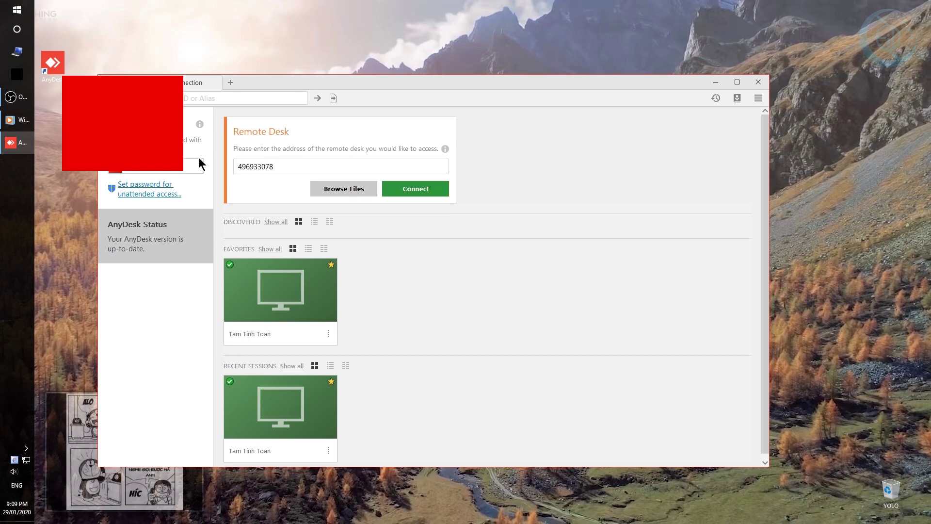
click(285, 168)
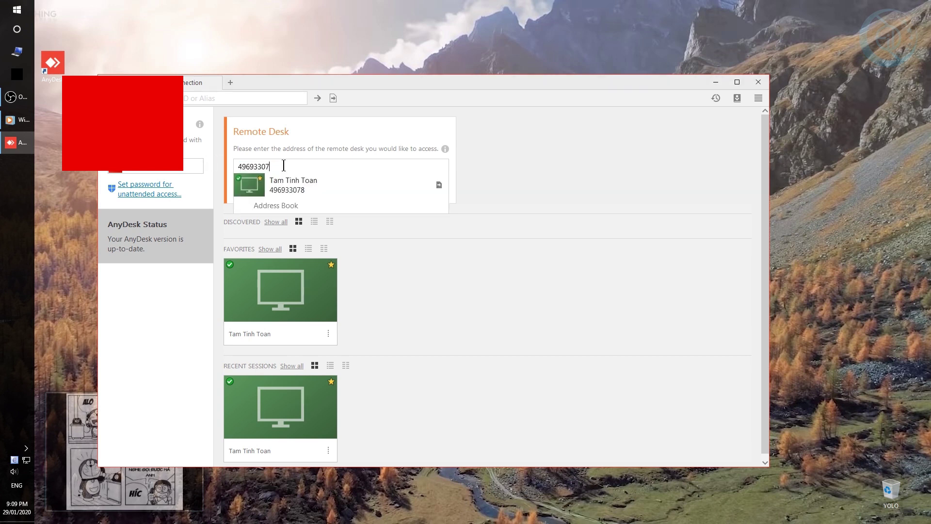
text(8)
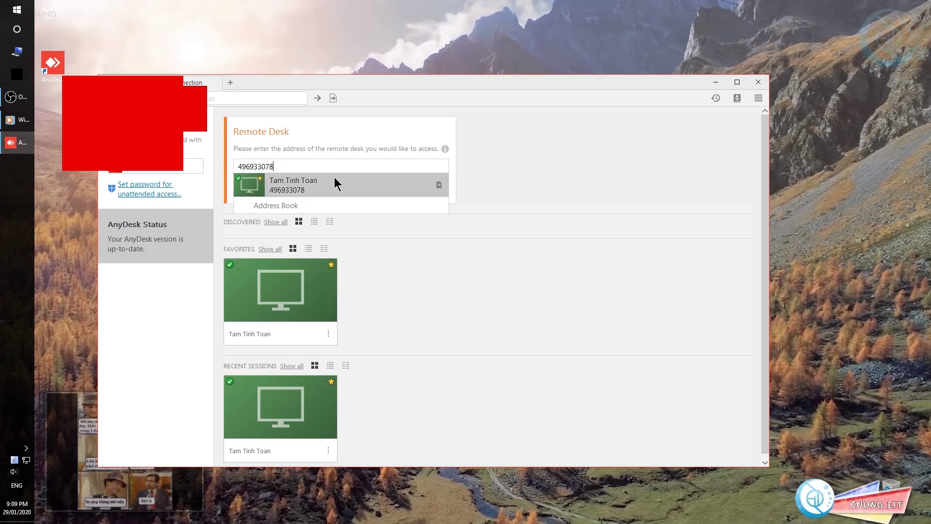
click(334, 182)
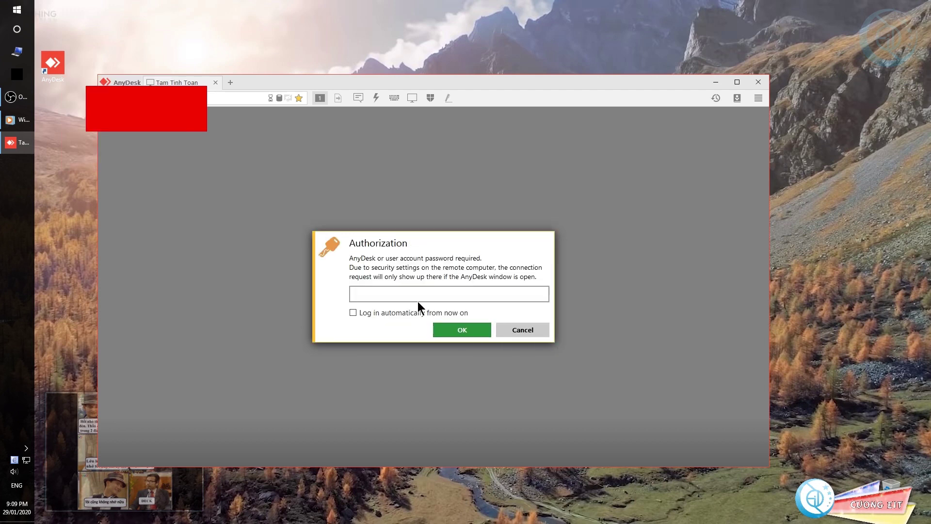
Authorize the session with the password, then view and close the remote PC's System properties.
text(****)
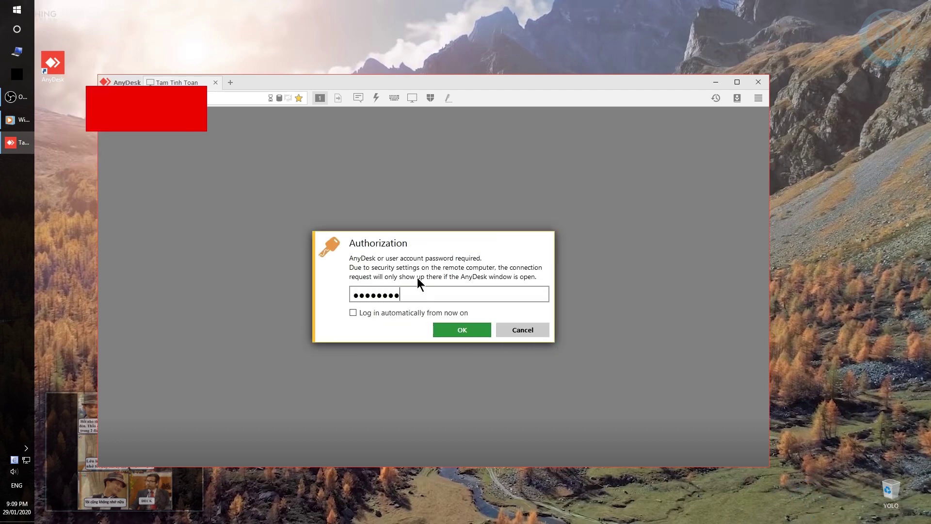
key(Return)
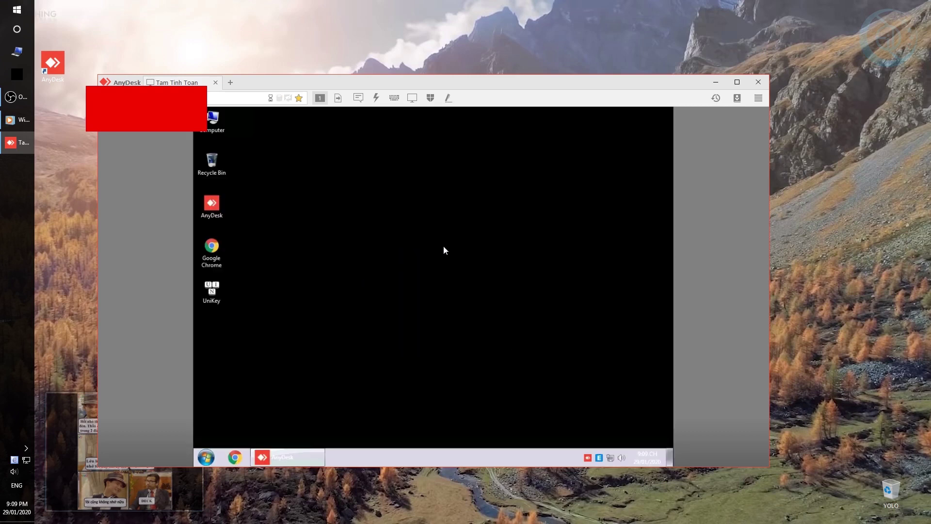
right_click(214, 129)
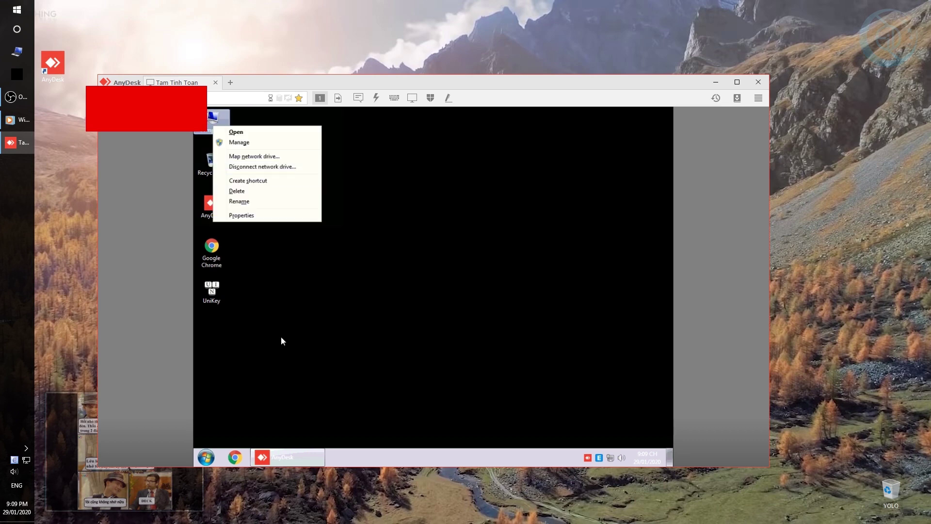
click(266, 215)
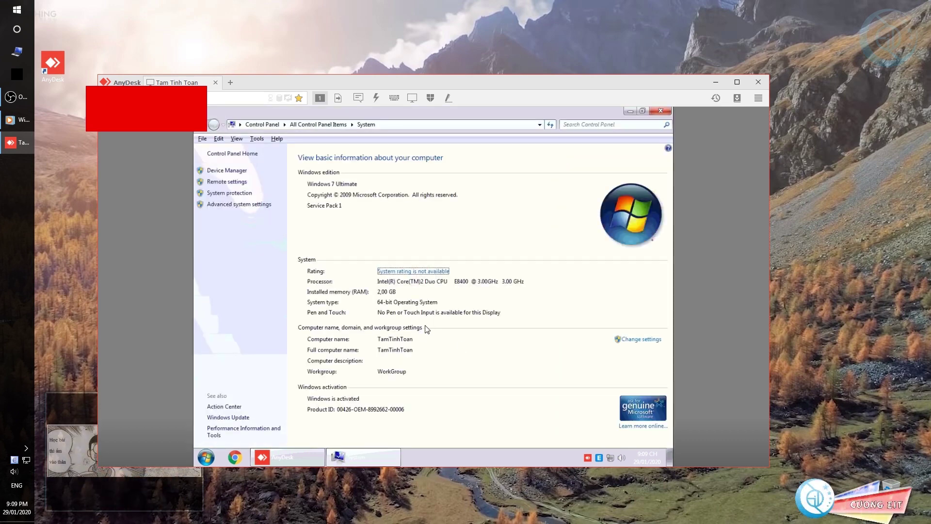
double_click(384, 119)
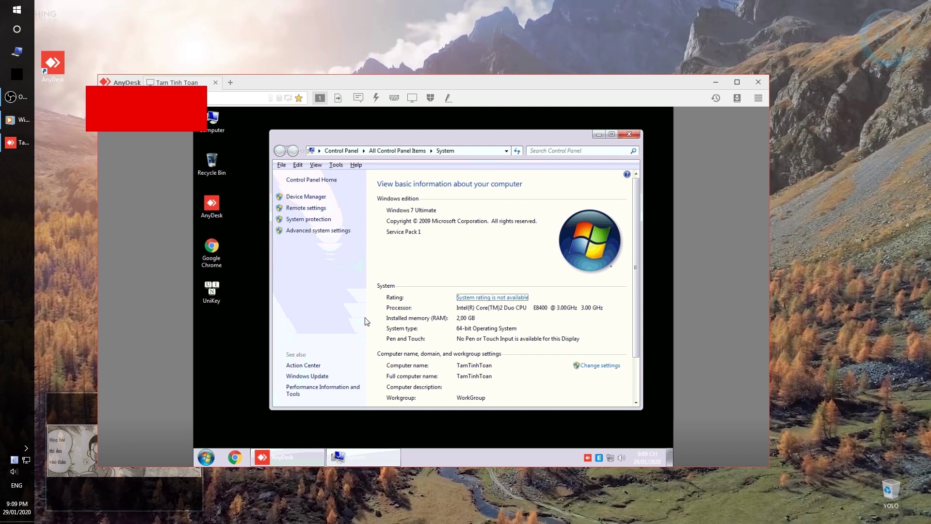
click(635, 133)
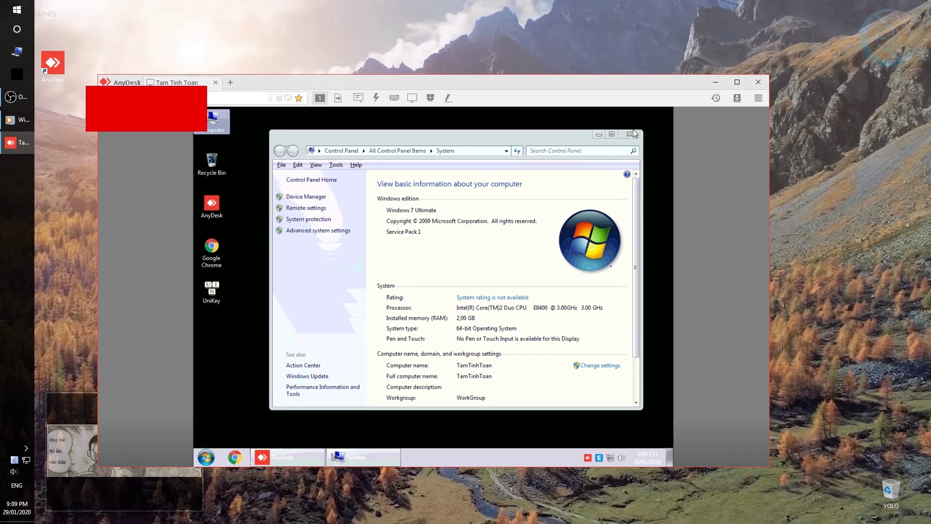
click(634, 133)
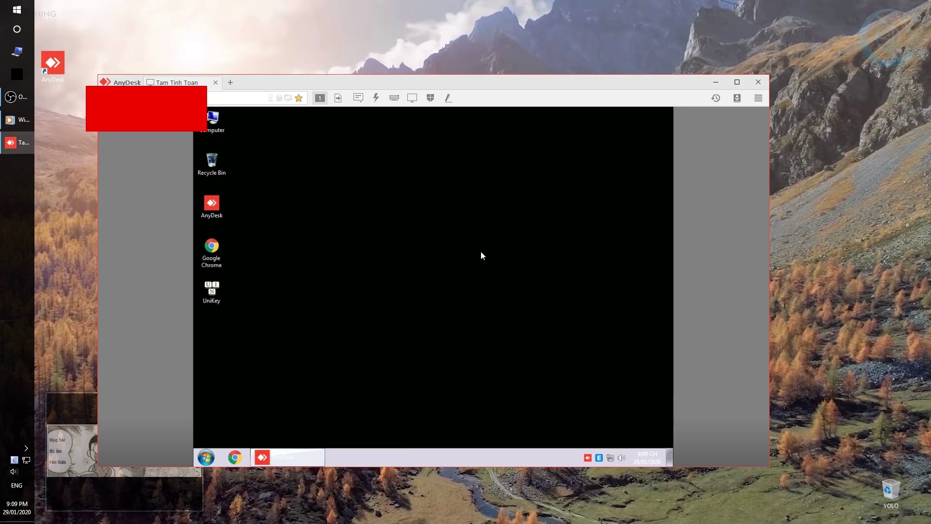
Launch Chrome on the remote PC, search 'youtube' and open the YouTube site.
click(235, 457)
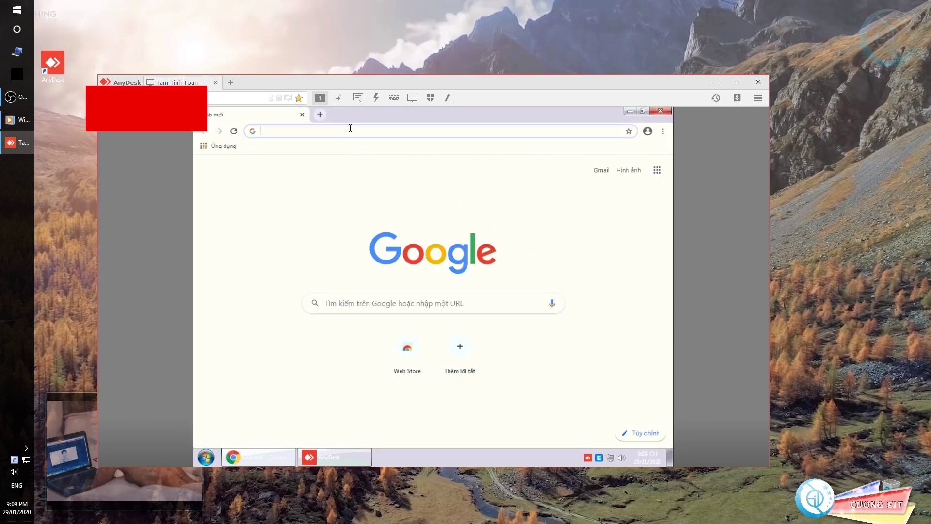
text(youtube)
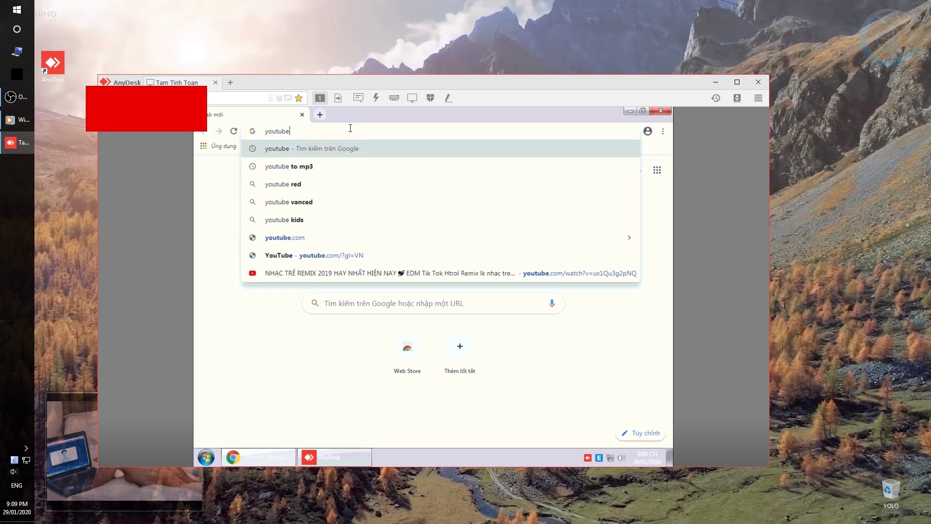
key(Return)
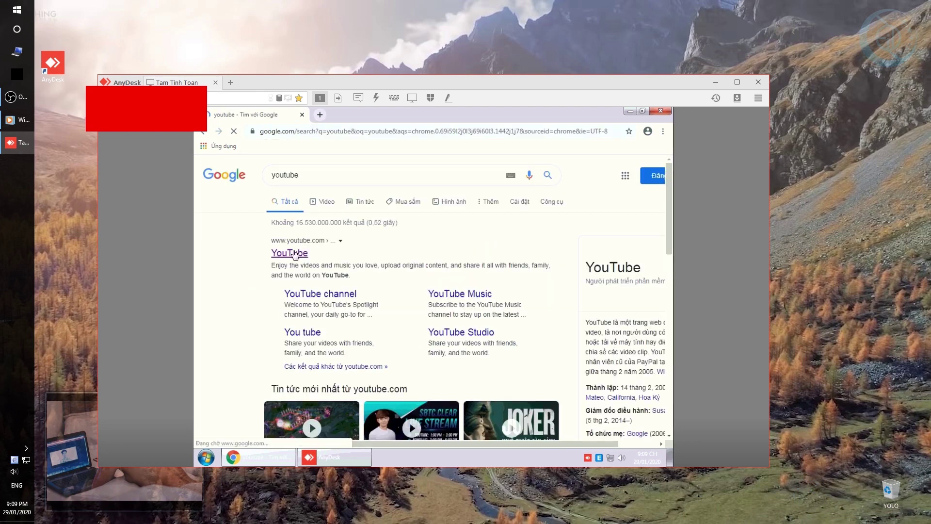
click(271, 252)
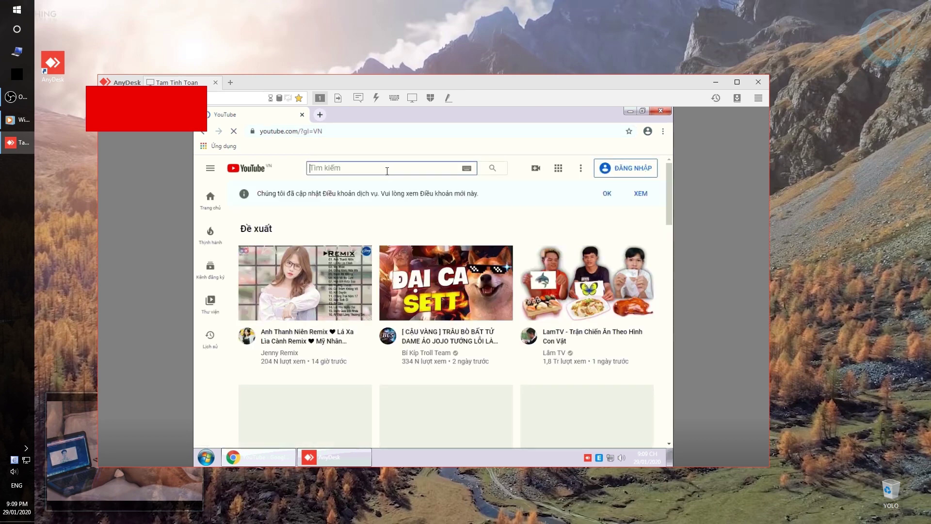
Search YouTube for 'cuong eit' and open the found channel's page.
click(387, 165)
text(cuong eit)
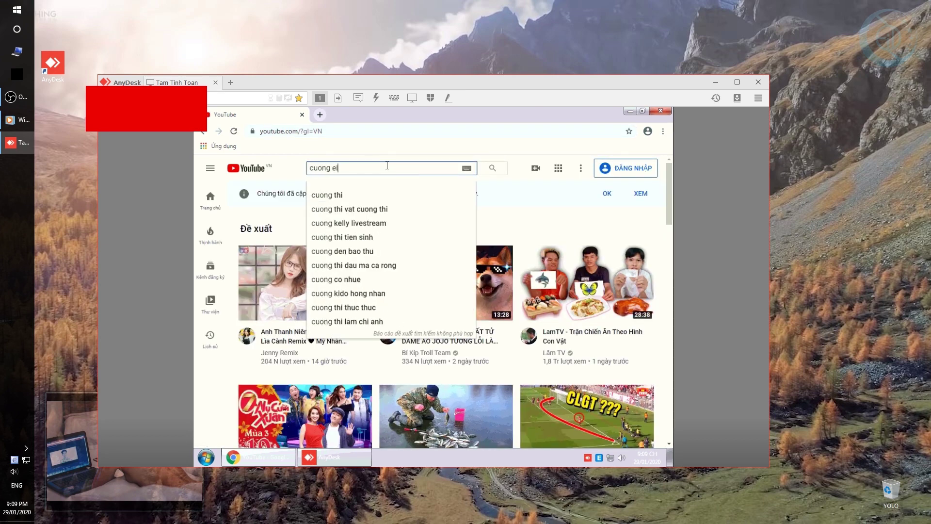
key(Return)
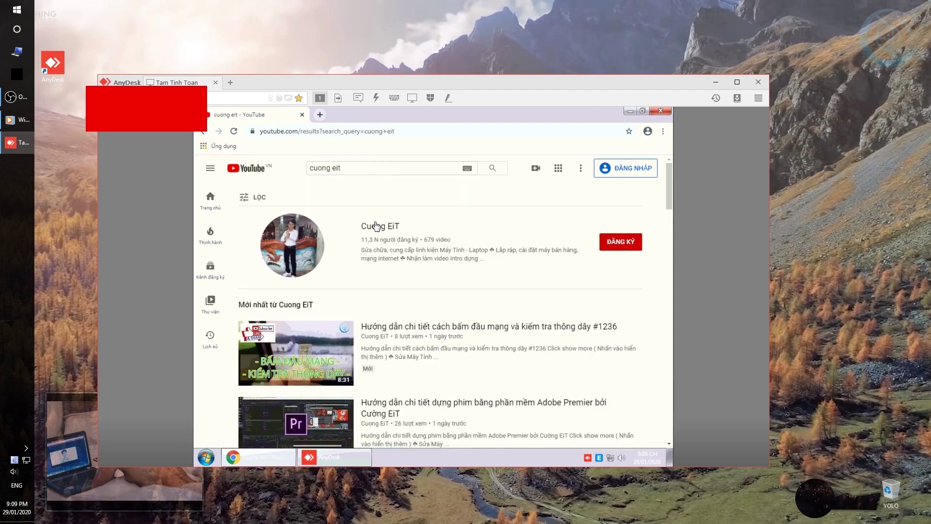
click(298, 256)
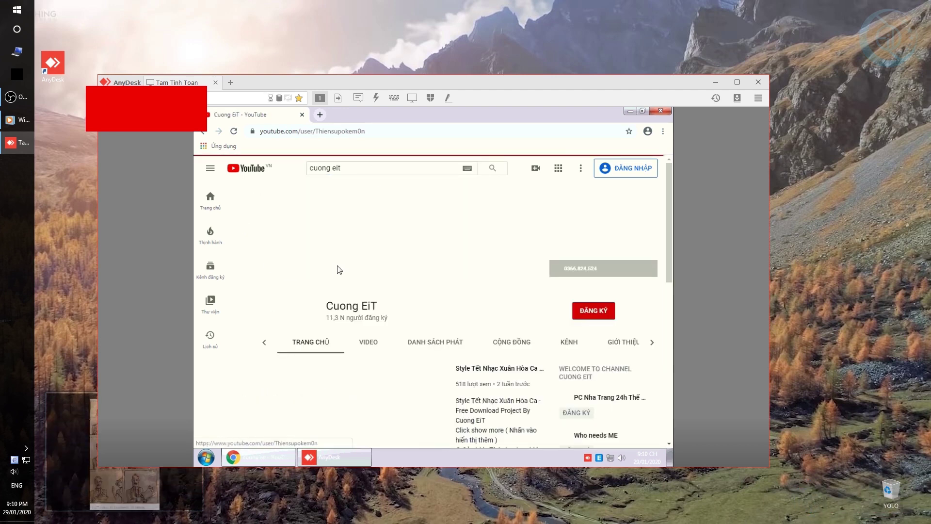
Dismiss the terms notice, then play the lion video 'Sư tử cười bá đạo' and pause it at 0:03.
scroll(402, 345, down, 4)
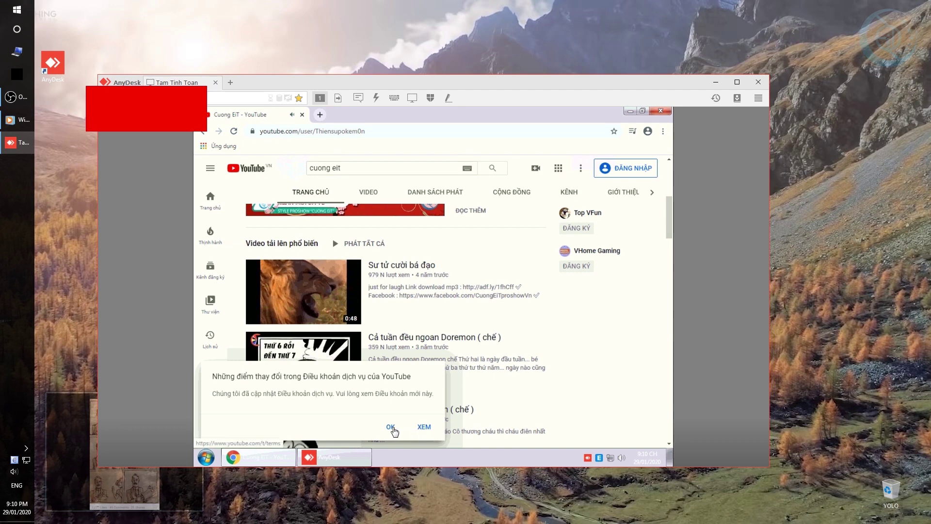
click(391, 427)
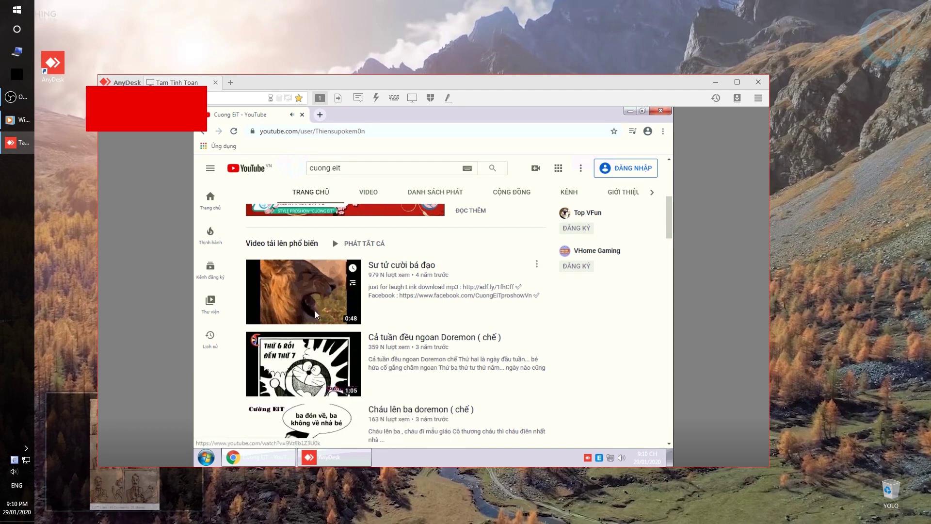
scroll(316, 310, down, 3)
scroll(314, 321, up, 4)
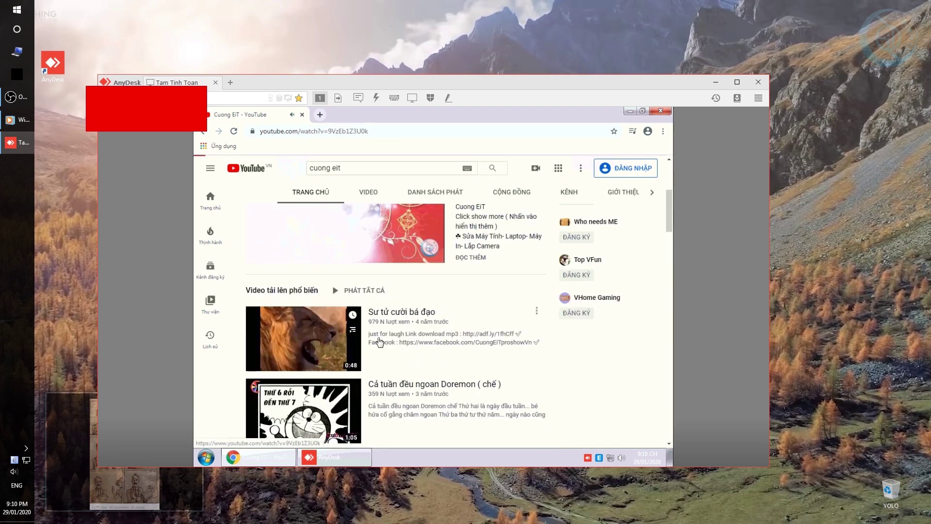
click(313, 321)
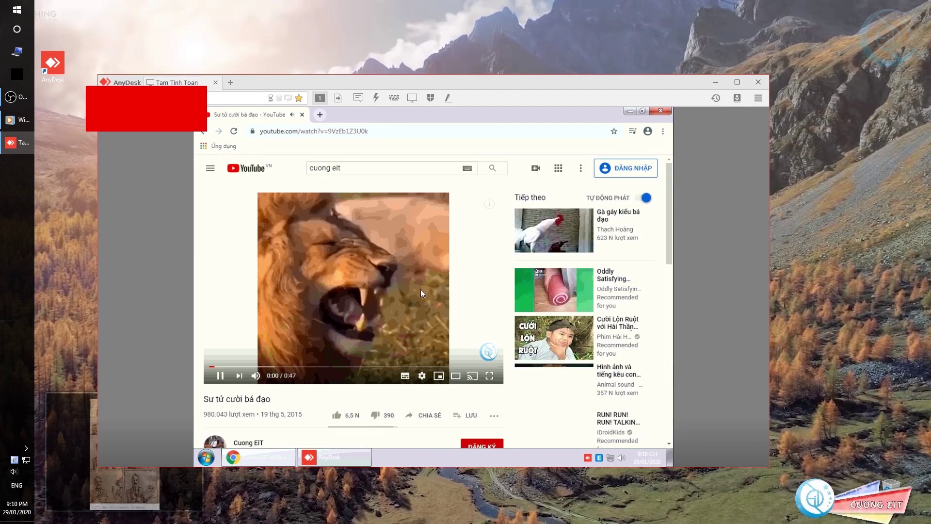
click(379, 293)
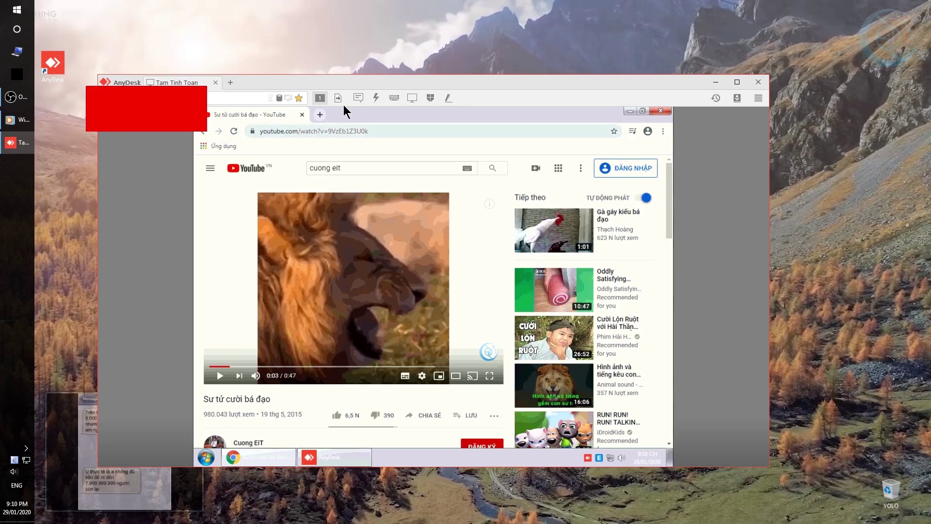
In file transfer, open local D:\Modern Home - Wedding Photo Gallery and select the Videohive video.
click(338, 98)
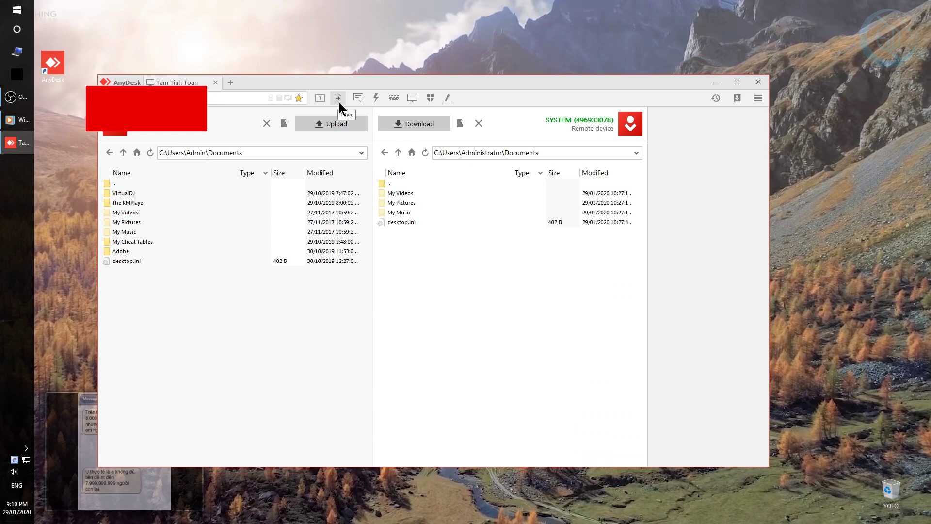
double_click(132, 183)
double_click(132, 183)
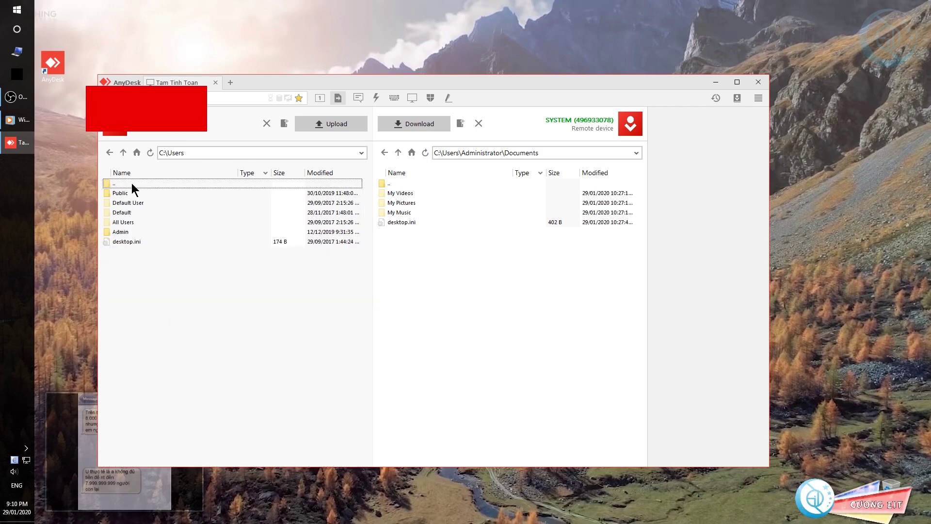
double_click(131, 183)
double_click(132, 183)
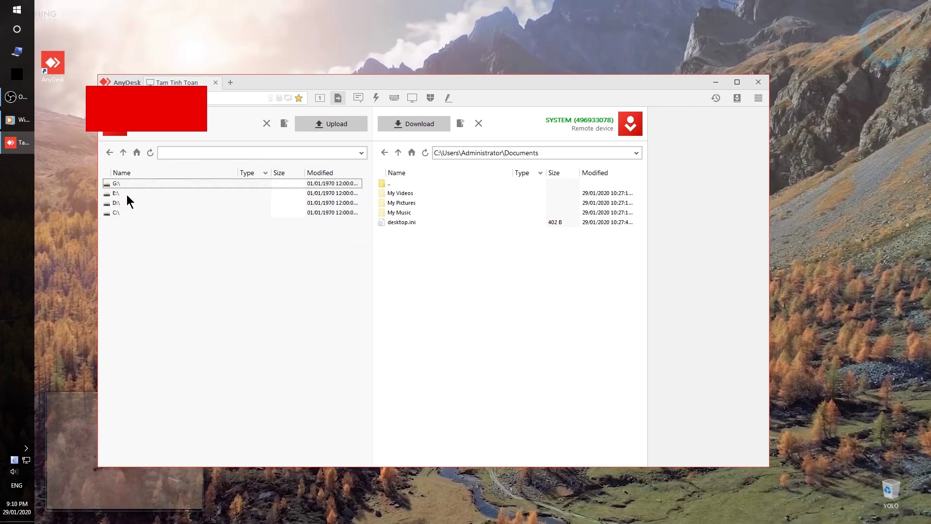
double_click(116, 203)
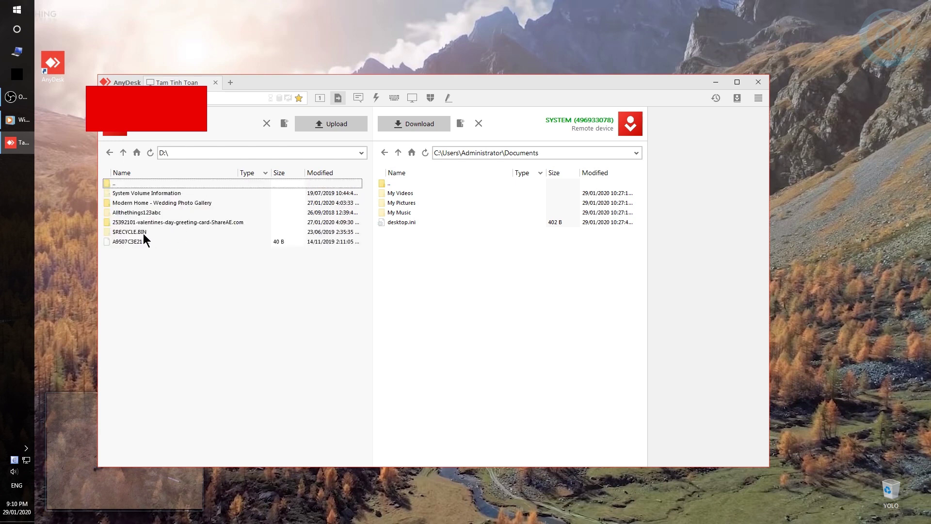
double_click(151, 204)
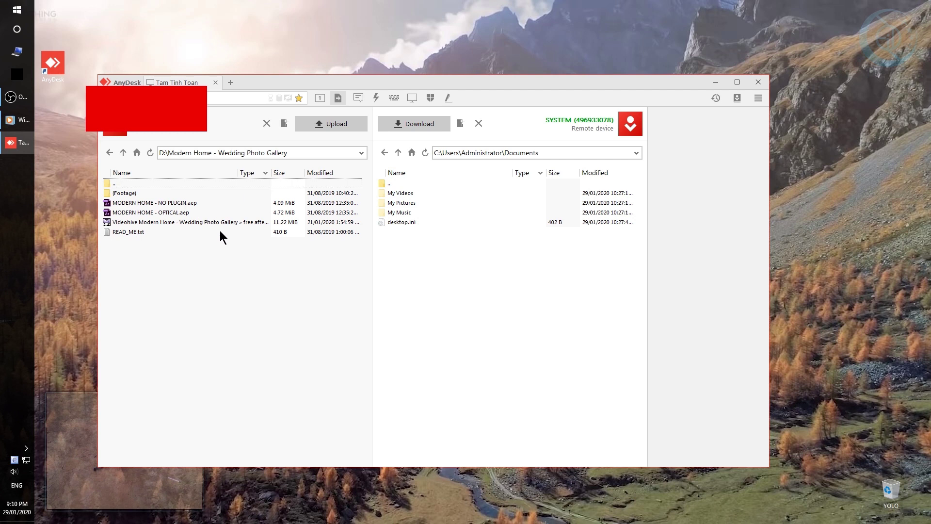
click(132, 233)
click(145, 220)
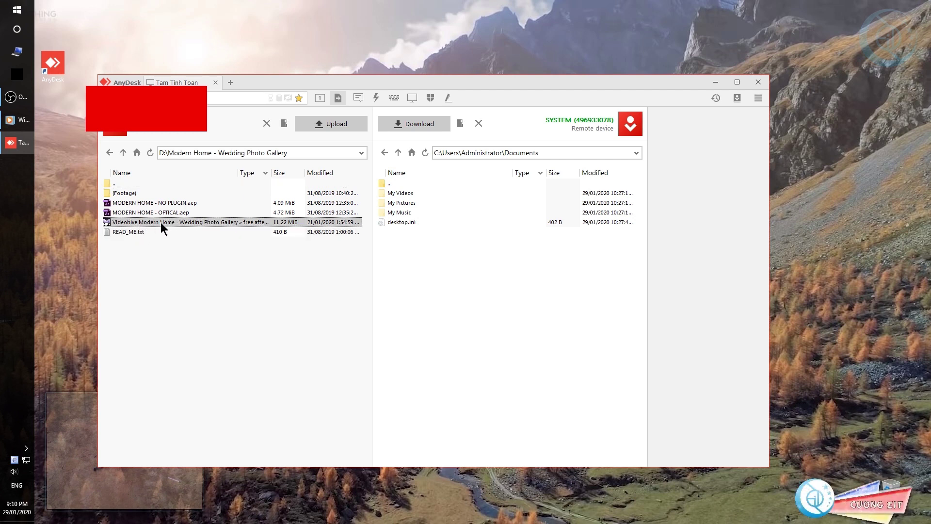
Navigate the remote pane up to the drive list and open the remote D:\ drive.
double_click(409, 183)
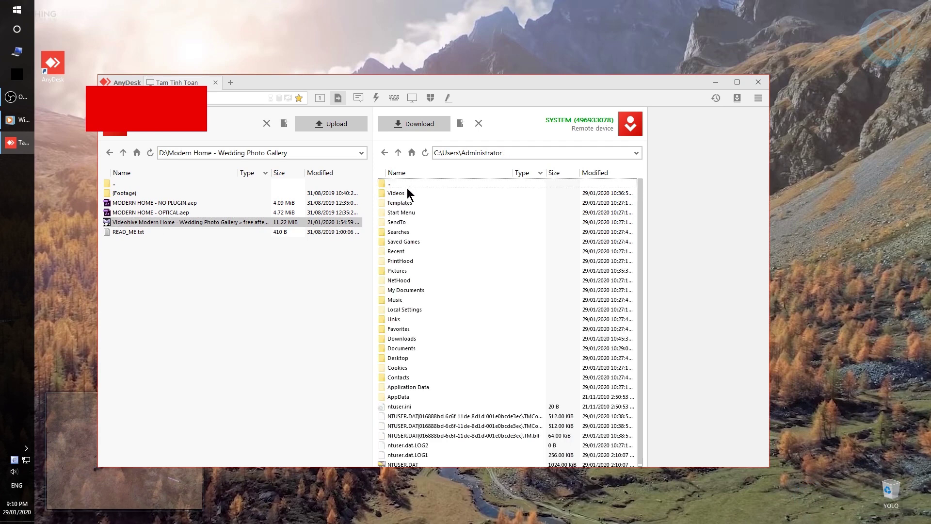
double_click(406, 186)
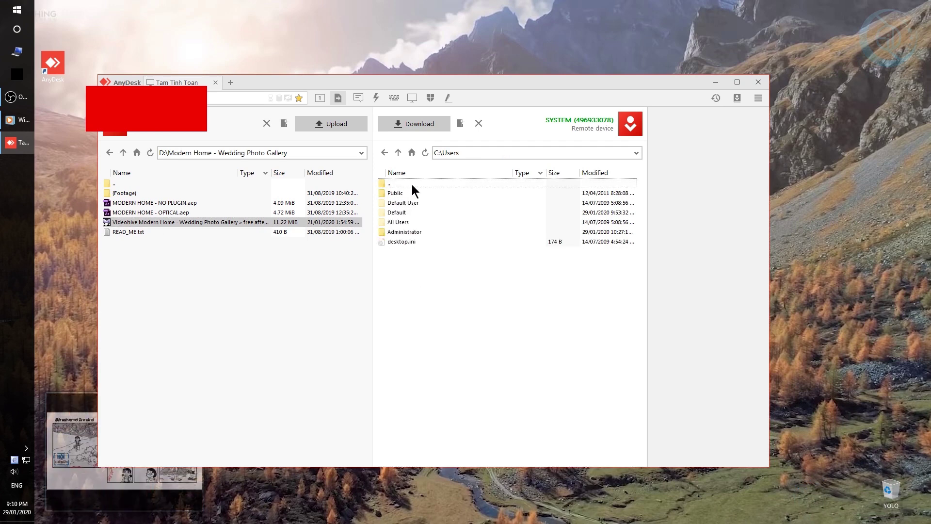
double_click(412, 184)
double_click(412, 185)
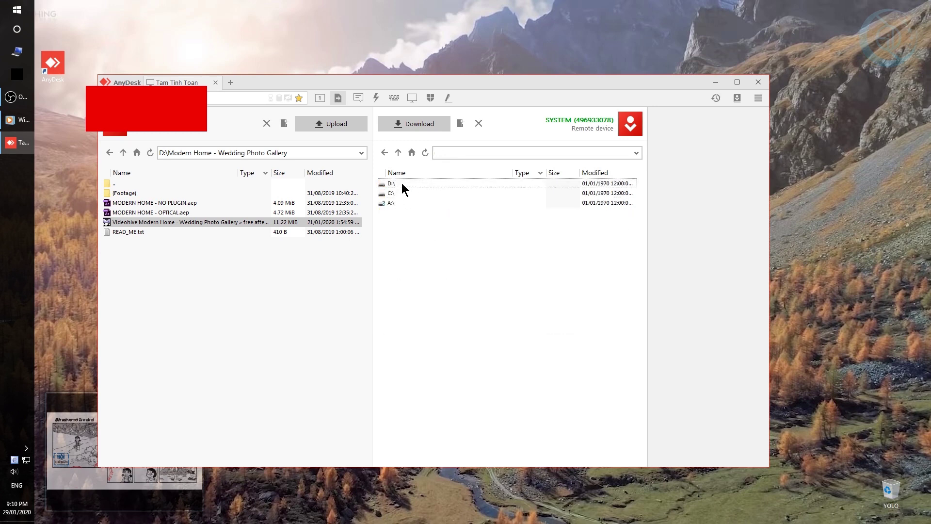
click(401, 183)
double_click(402, 183)
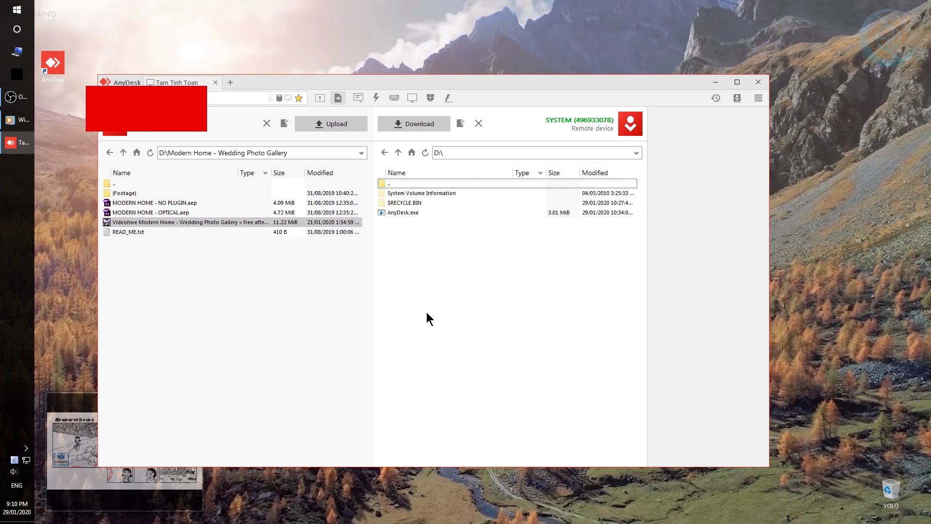
Upload the 11.22 MiB Videohive wedding video to remote D:\ via its Upload action, until Finished.
right_click(138, 222)
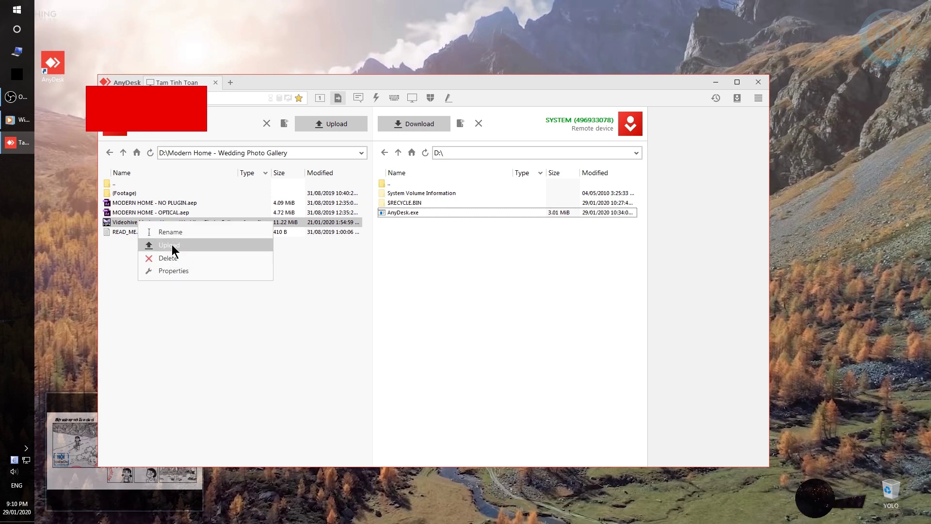
click(176, 325)
click(135, 222)
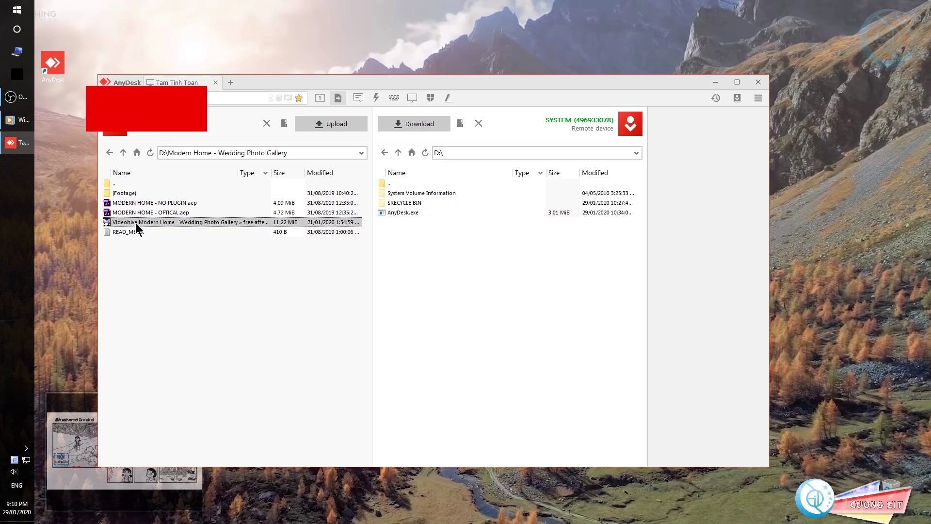
right_click(138, 222)
click(182, 239)
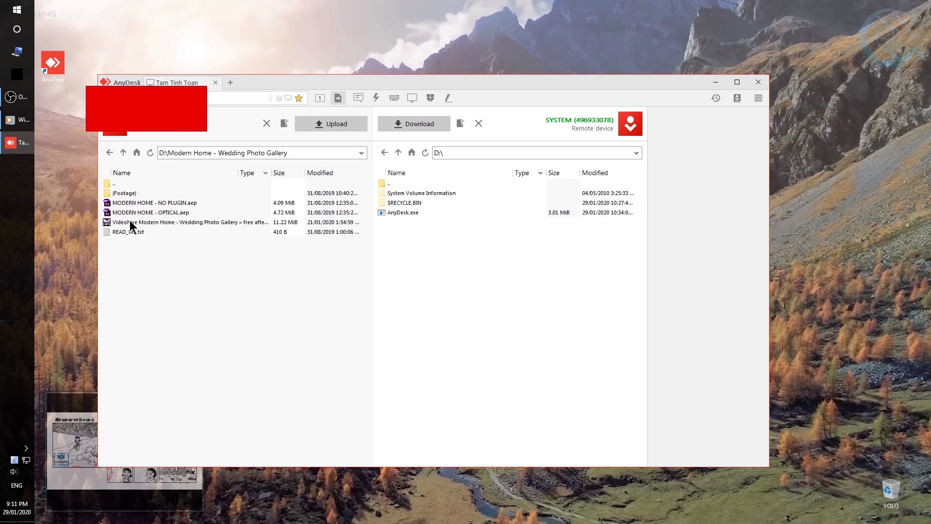
right_click(129, 222)
click(175, 245)
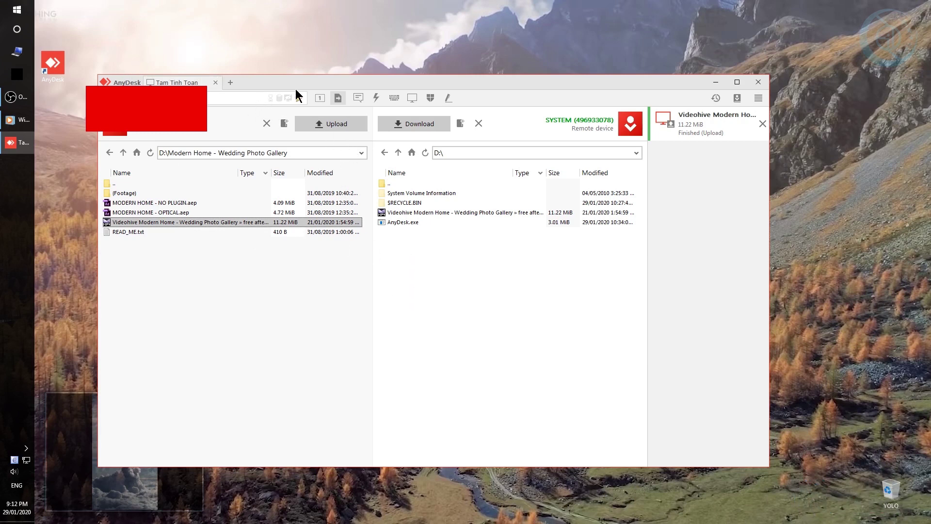
Return to the remote desktop, close the YouTube Chrome window and open Computer > Data (D:).
click(320, 99)
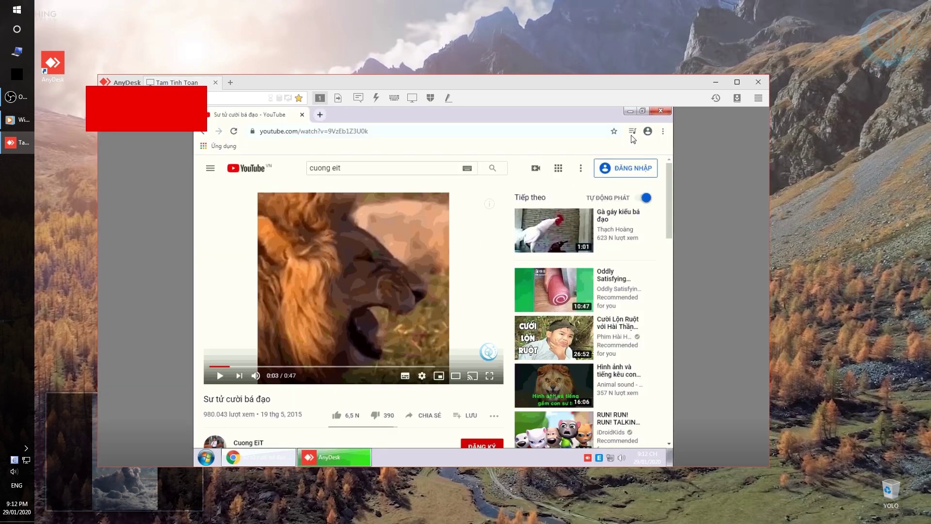
click(660, 110)
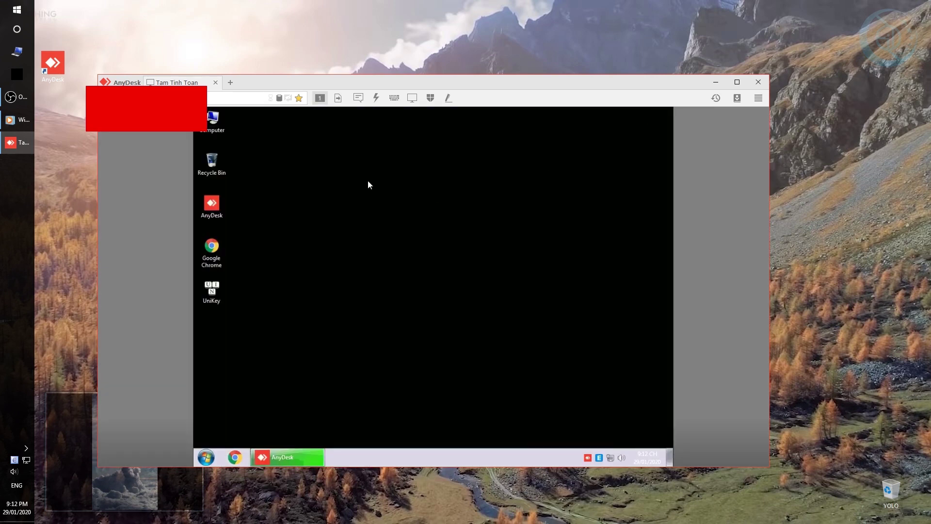
double_click(217, 127)
click(502, 230)
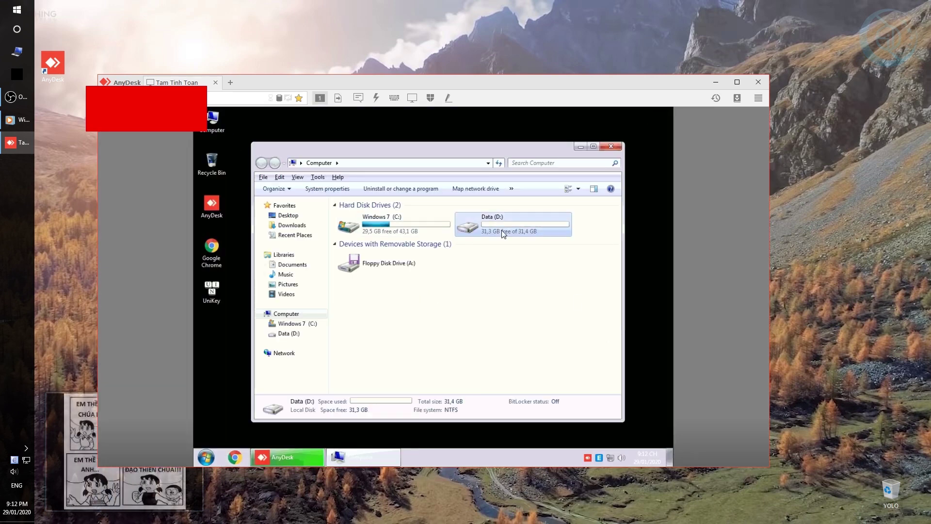
double_click(502, 230)
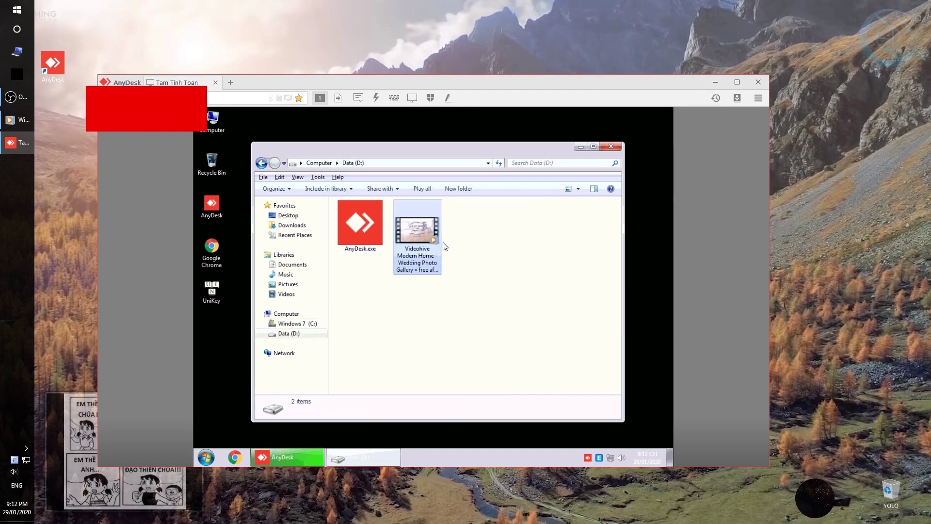
Play the wedding video in Windows Media Player with Recommended settings, pause it and close the player.
click(418, 243)
double_click(422, 249)
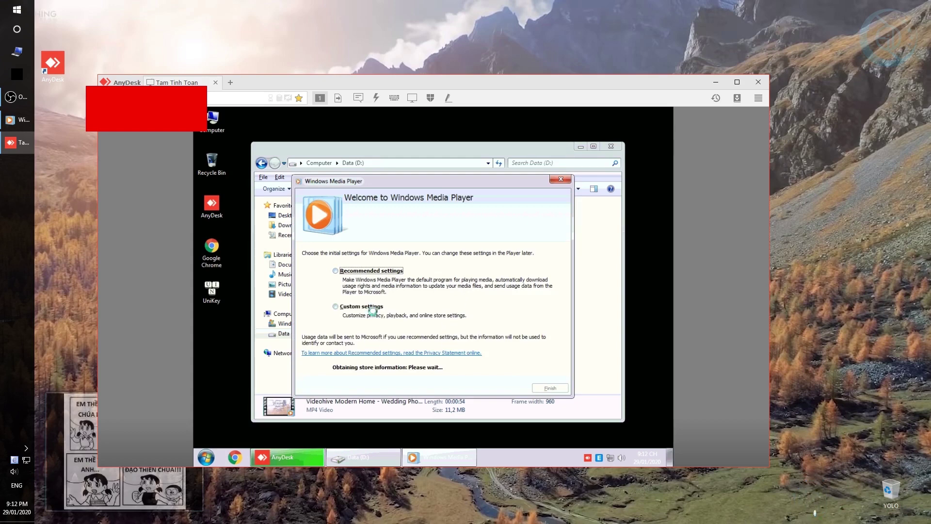
click(388, 271)
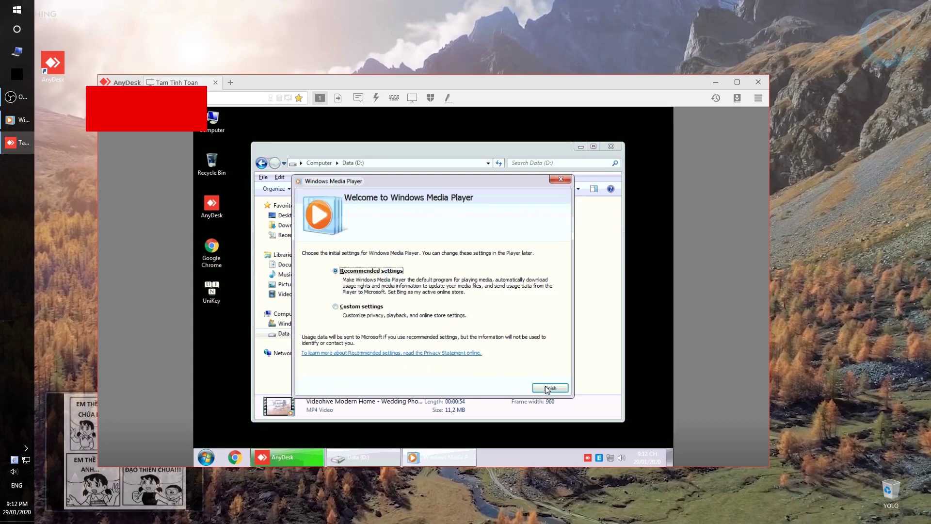
click(547, 388)
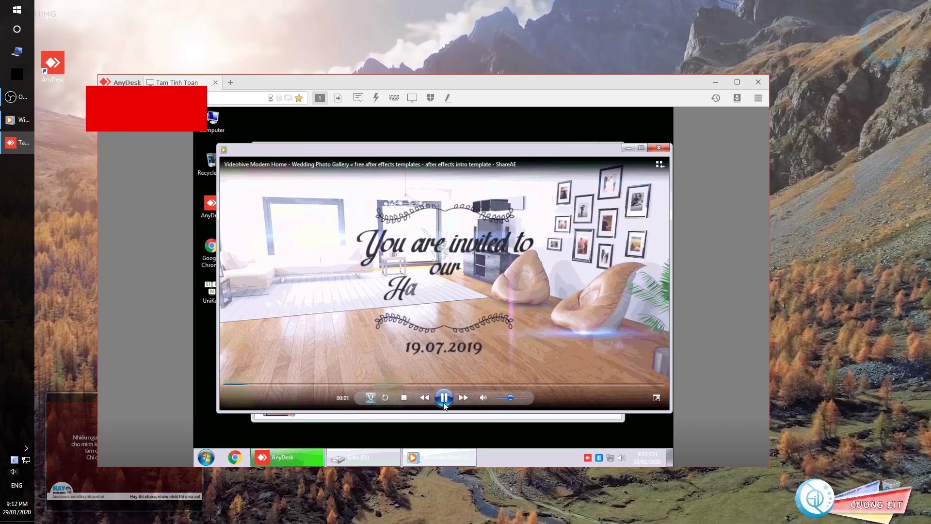
click(444, 398)
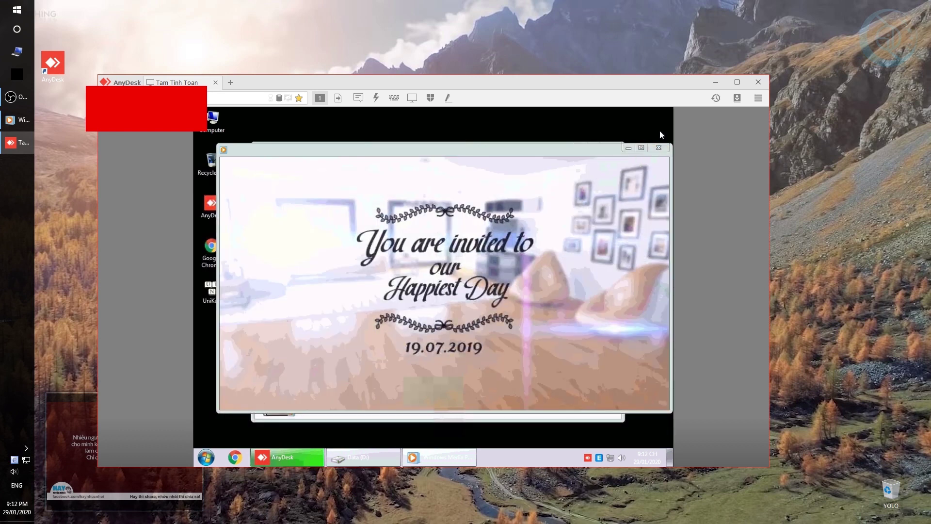
click(653, 148)
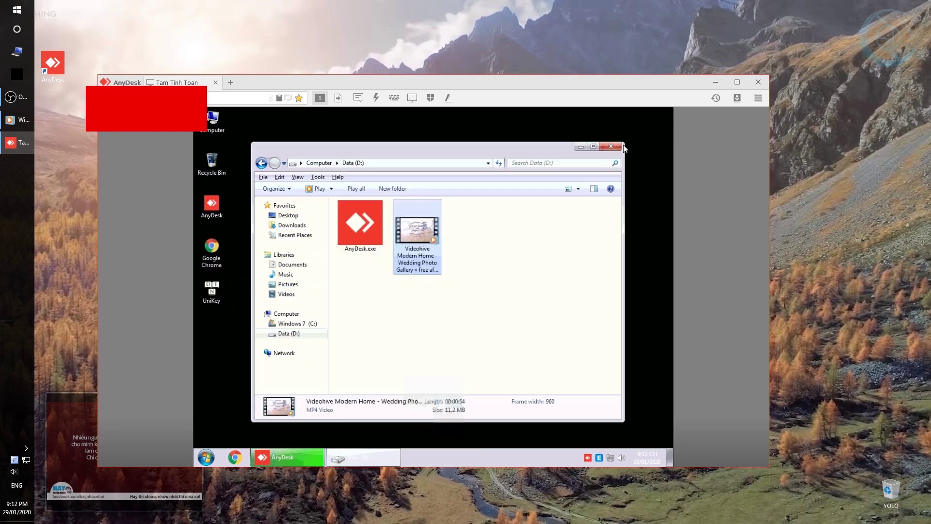
Close the Data (D:) folder and check the remote screen resolution of 1024 × 768.
click(609, 150)
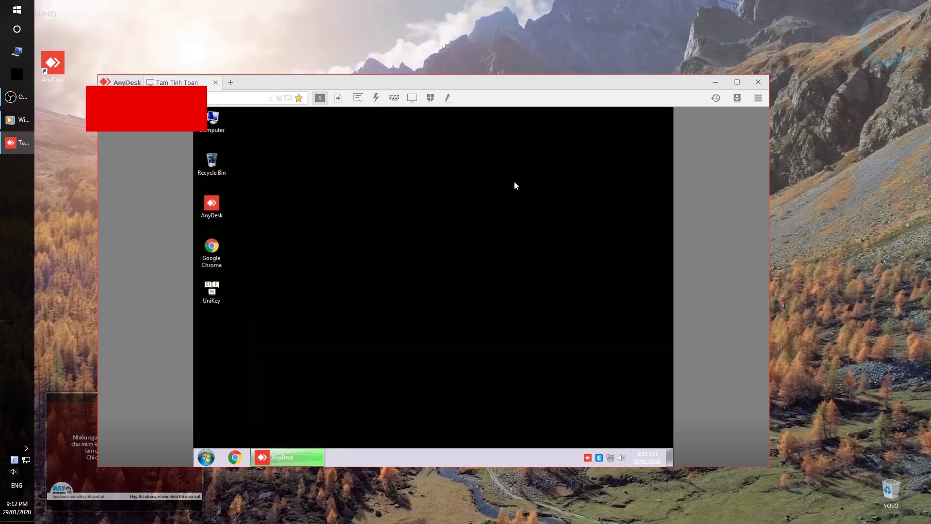
drag(515, 186, 408, 300)
right_click(416, 228)
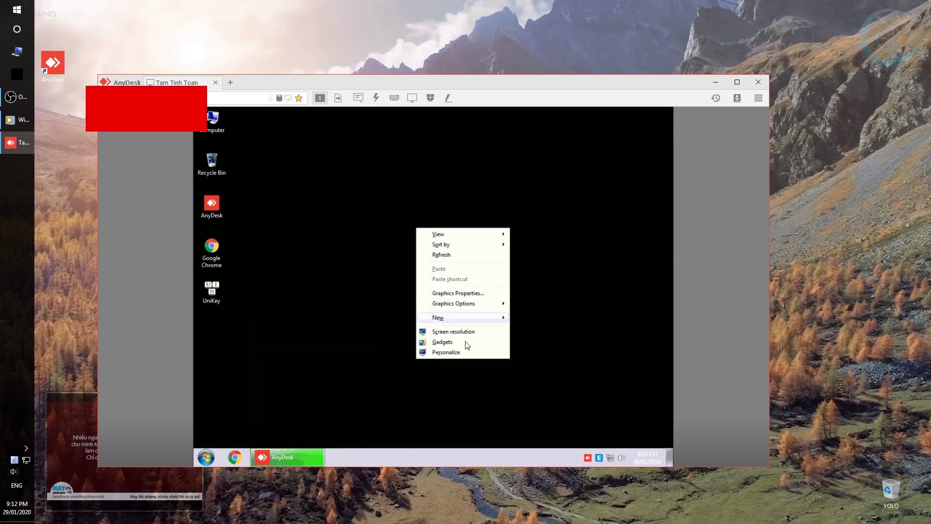
click(465, 332)
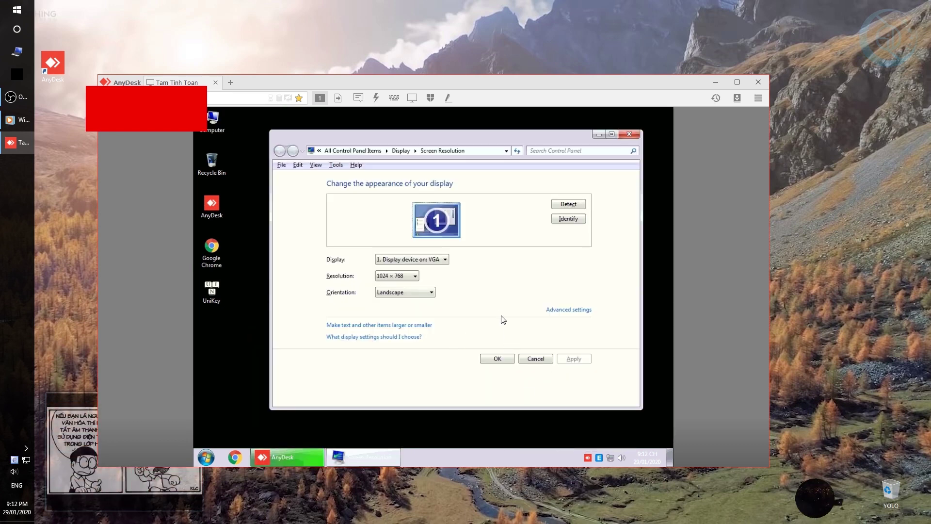
click(630, 136)
Open the remote Personalization settings, scroll through the themes and close it.
right_click(492, 193)
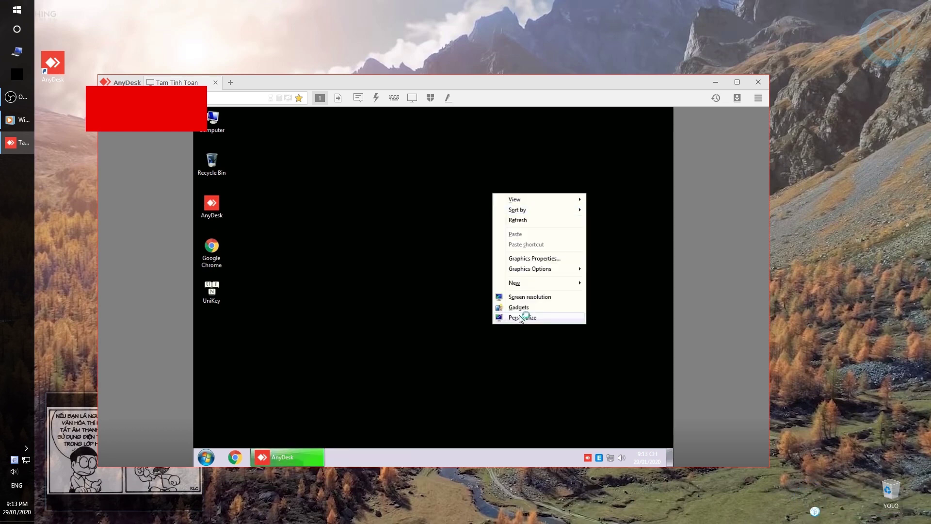
click(522, 317)
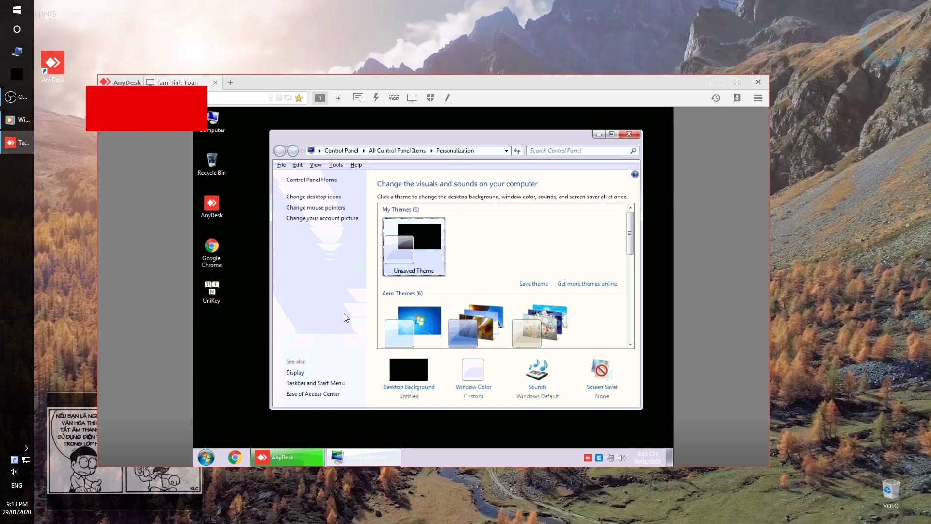
scroll(427, 342, down, 3)
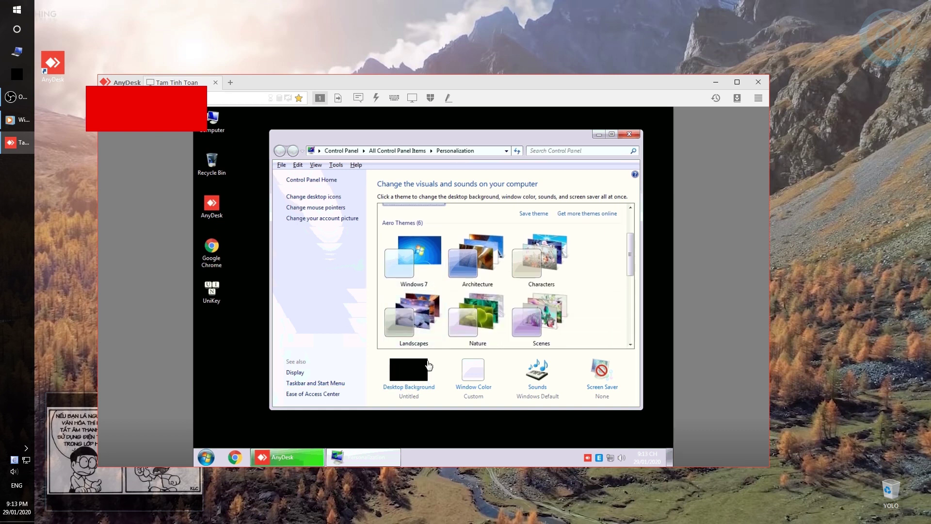
click(630, 137)
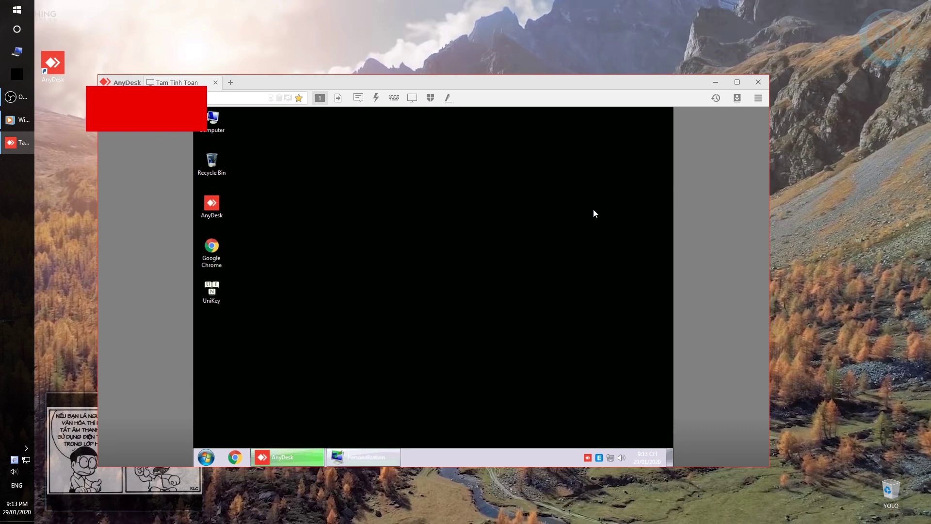